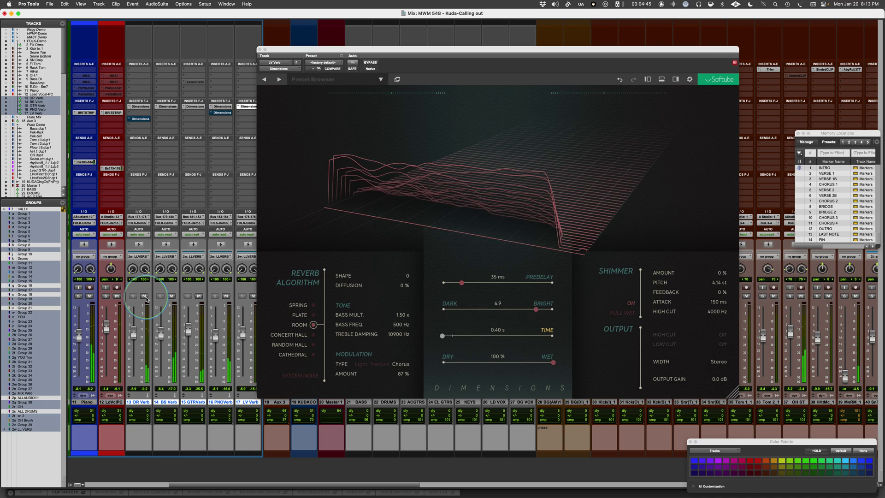
Toggle the mute on the grouped reverb return tracks to compare the mix with and without reverb
left_click(144, 297)
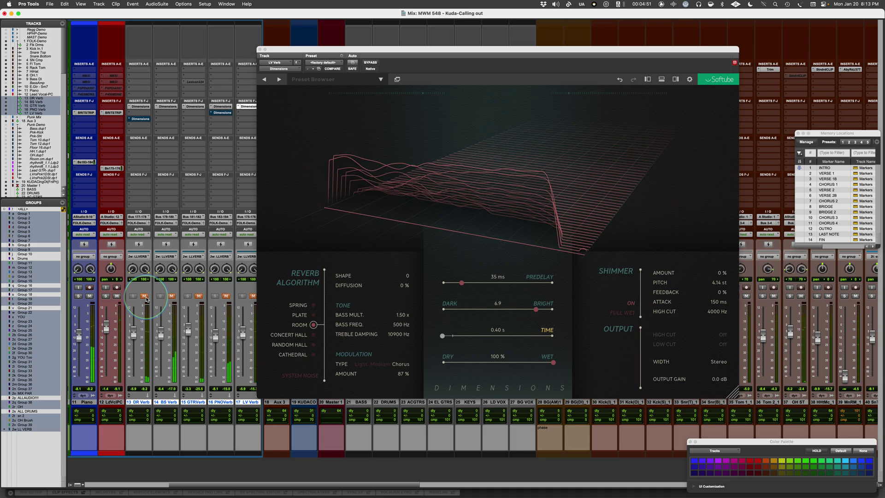
left_click(144, 297)
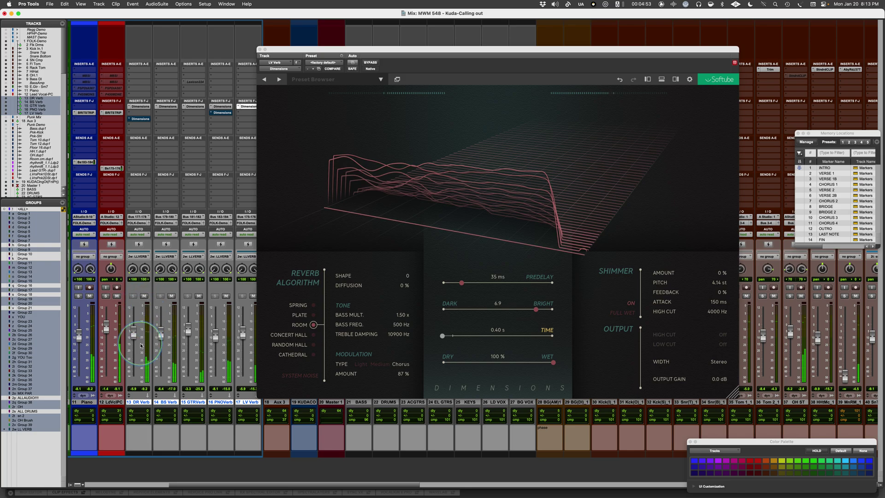
left_click(144, 297)
left_click(144, 296)
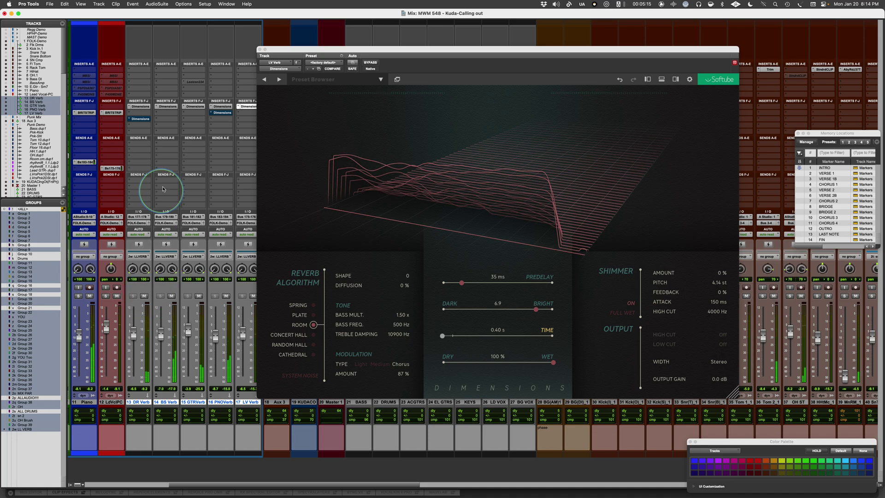
Open the Dimensions reverb inserted on the DR Verb track and reposition its window
left_click(137, 120)
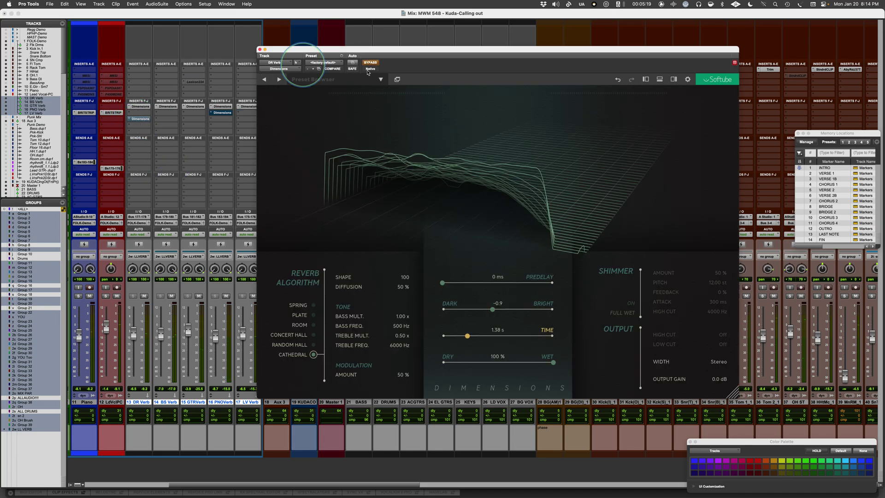
left_click_drag(468, 49, 432, 55)
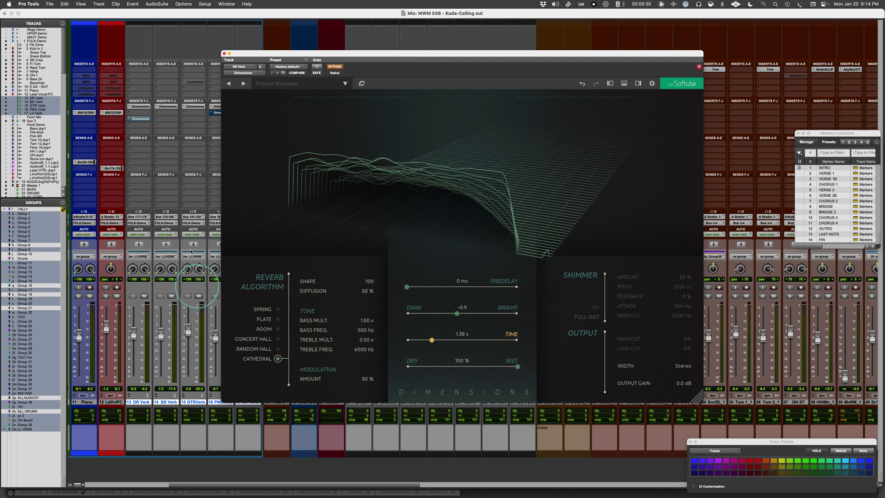
mouse_move(253, 328)
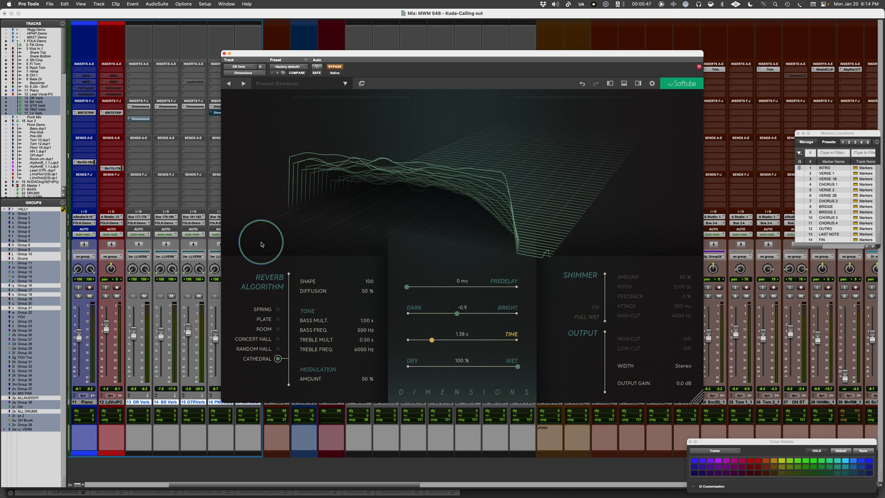
Switch the reverb algorithm to Spring and then Plate, trying the Plate's Analog and Digital types
left_click(263, 312)
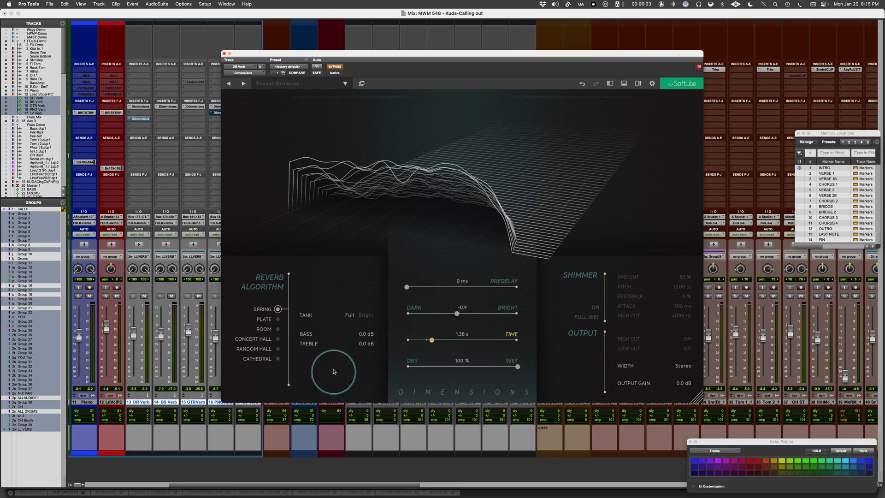
left_click(266, 320)
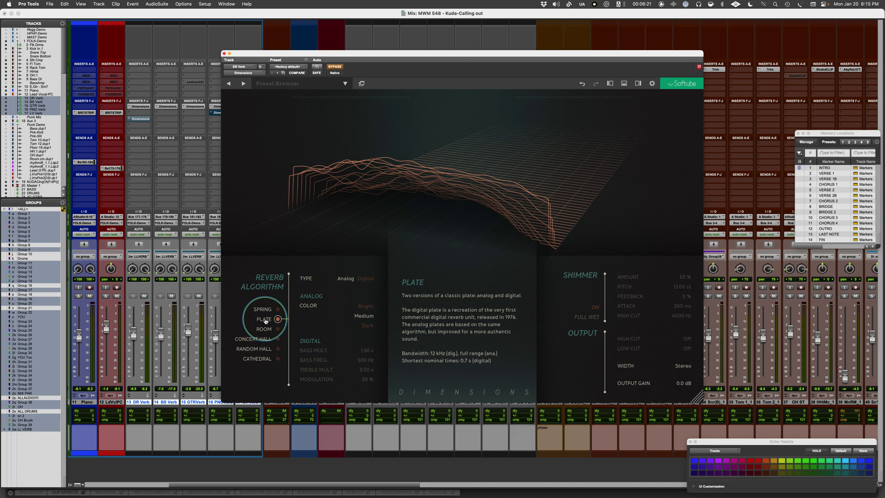
left_click(342, 279)
left_click(365, 280)
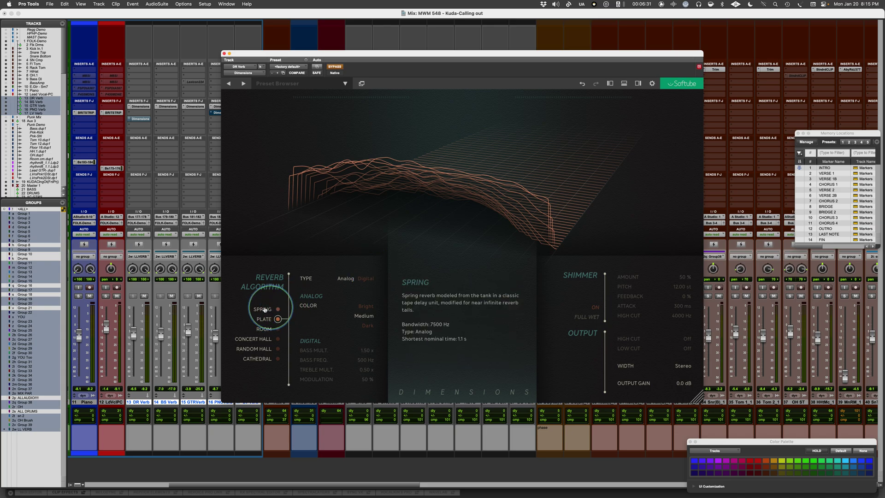
Return to the Spring algorithm, try the Bright tank and set the tank back to Full
left_click(277, 309)
left_click(359, 316)
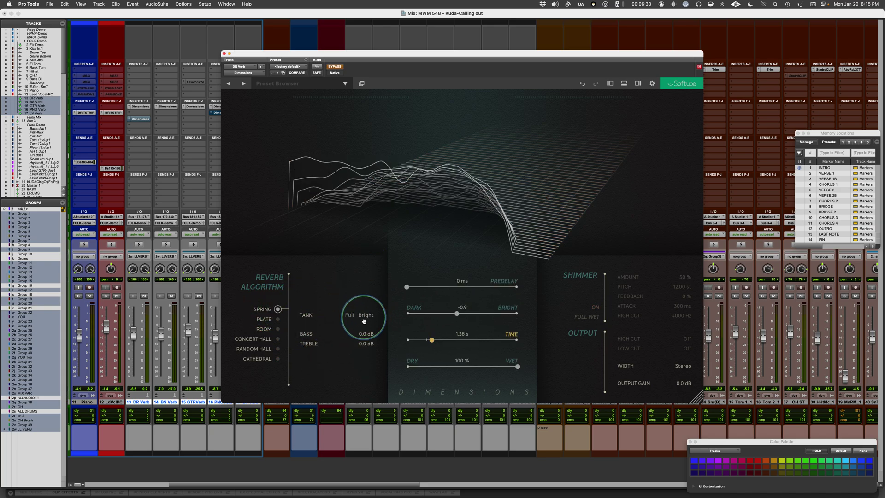
left_click(350, 316)
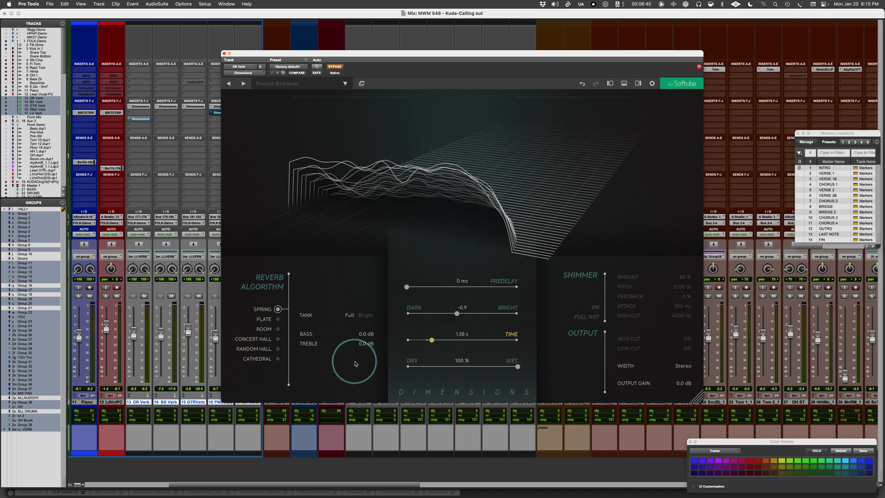
Select the Plate algorithm with Dark analog color, and try the Digital type before returning to Analog
left_click(266, 319)
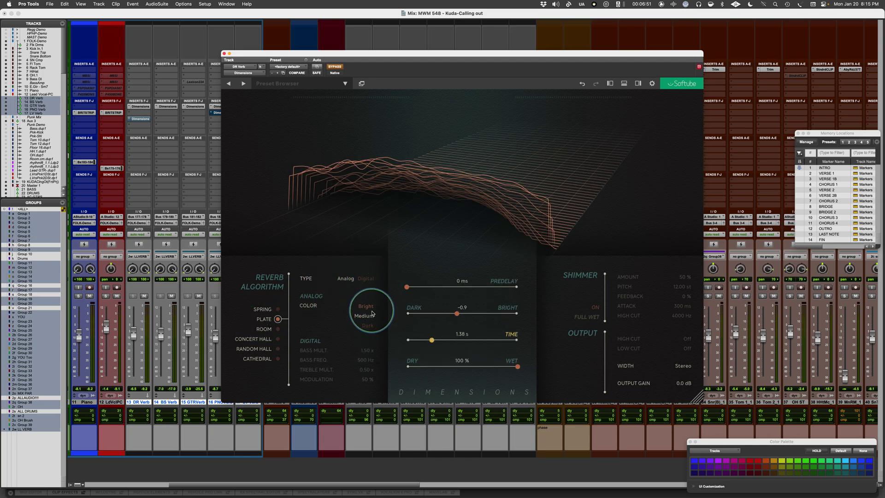
left_click(372, 328)
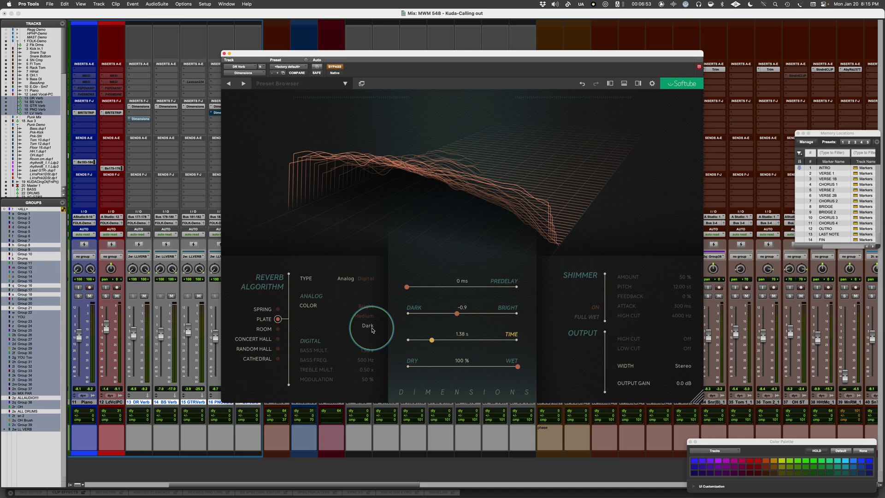
left_click(365, 280)
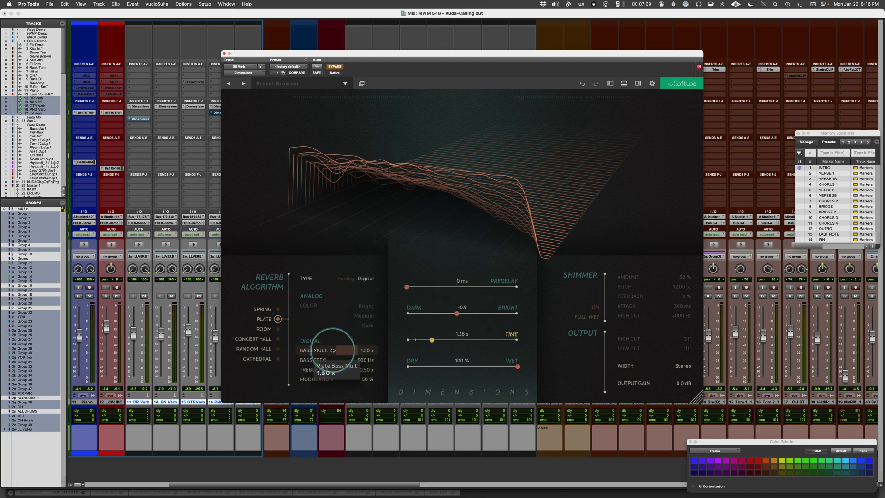
mouse_move(280, 337)
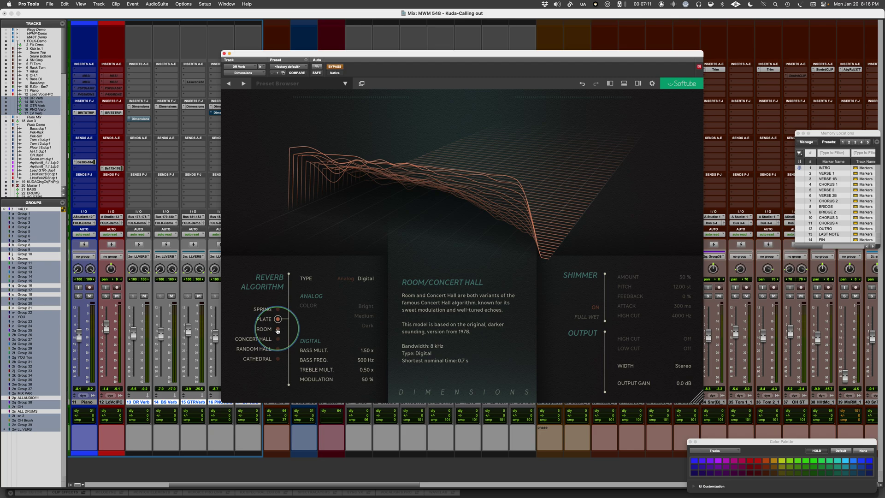
left_click(346, 279)
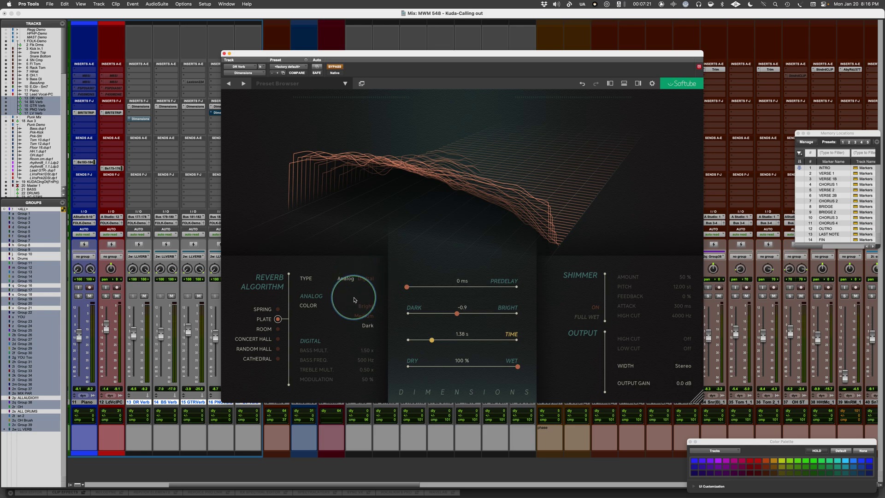
Switch the reverb algorithm to Room, keep its shape at 0 and set its diffusion to 80%
mouse_move(277, 330)
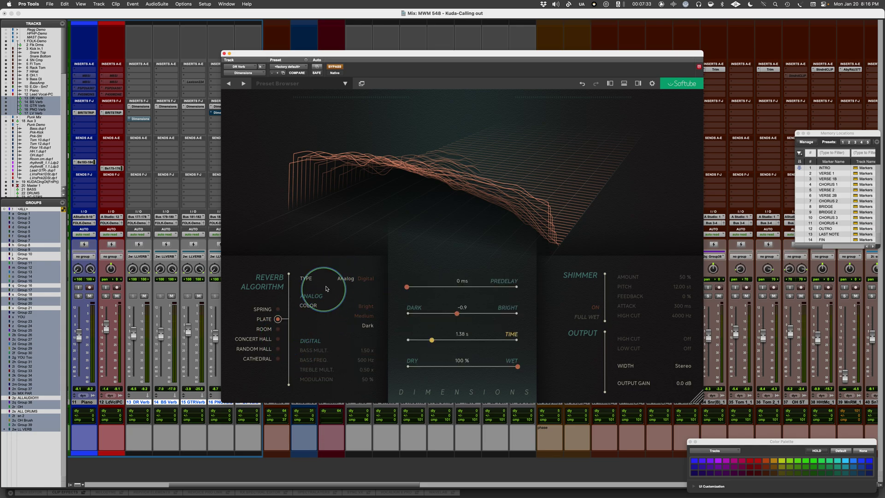
mouse_move(287, 343)
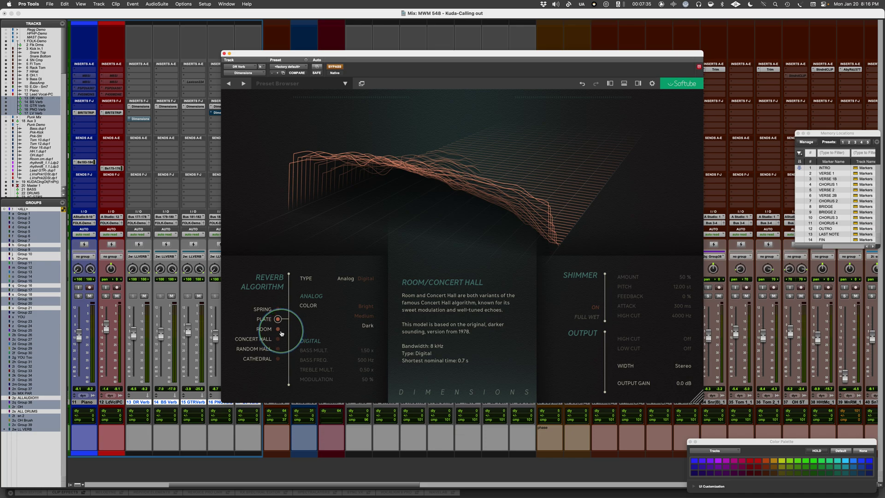
left_click(278, 329)
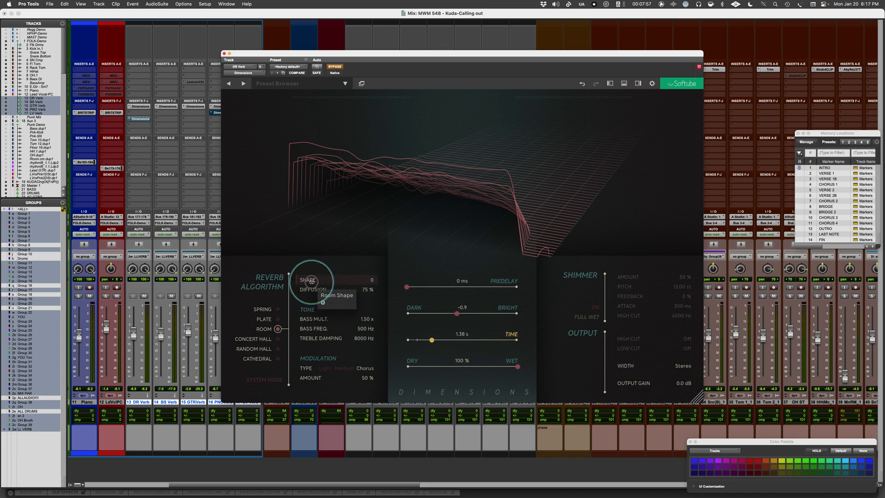
mouse_move(307, 282)
left_mouse_down()
mouse_move(394, 282)
mouse_move(289, 283)
left_mouse_up()
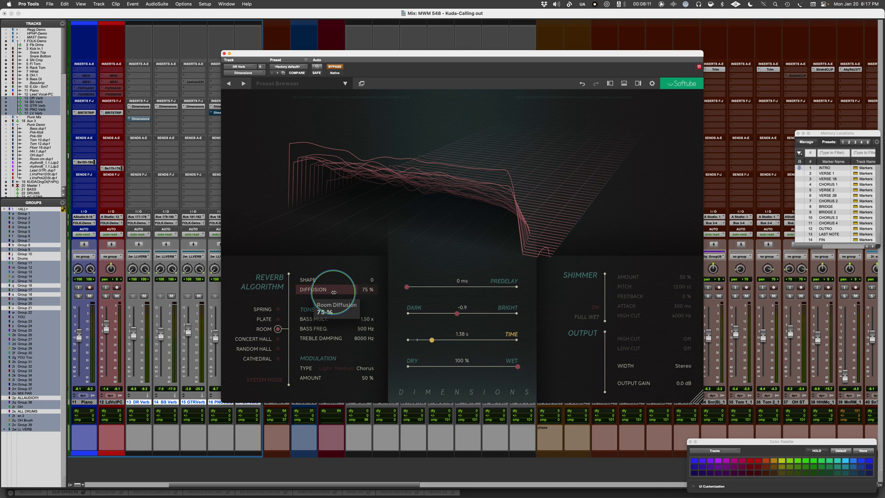
mouse_move(344, 290)
left_mouse_down()
mouse_move(298, 290)
mouse_move(360, 292)
left_mouse_up()
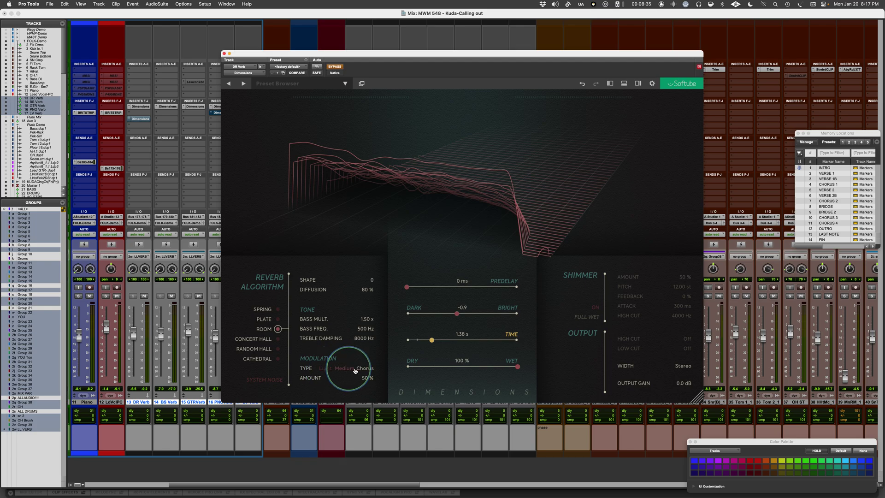
Switch the reverb algorithm through Concert Hall and Random Hall to Cathedral, going over each one's parameters
mouse_move(348, 380)
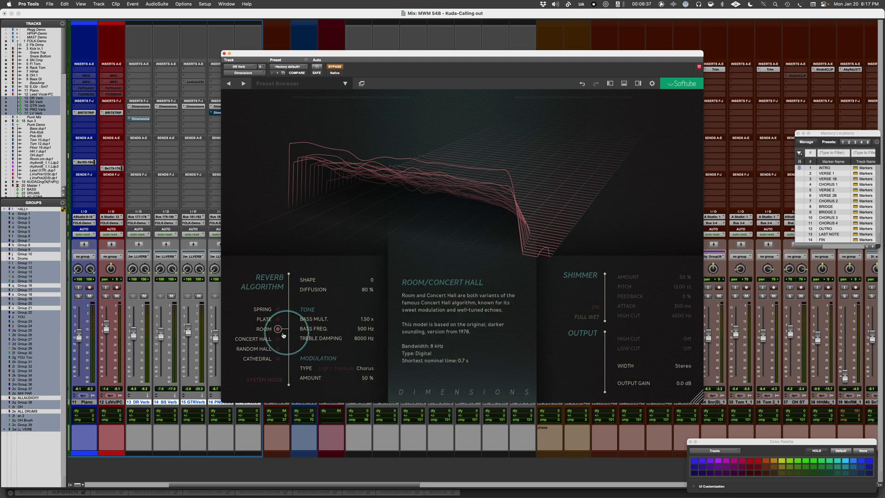
left_click(253, 340)
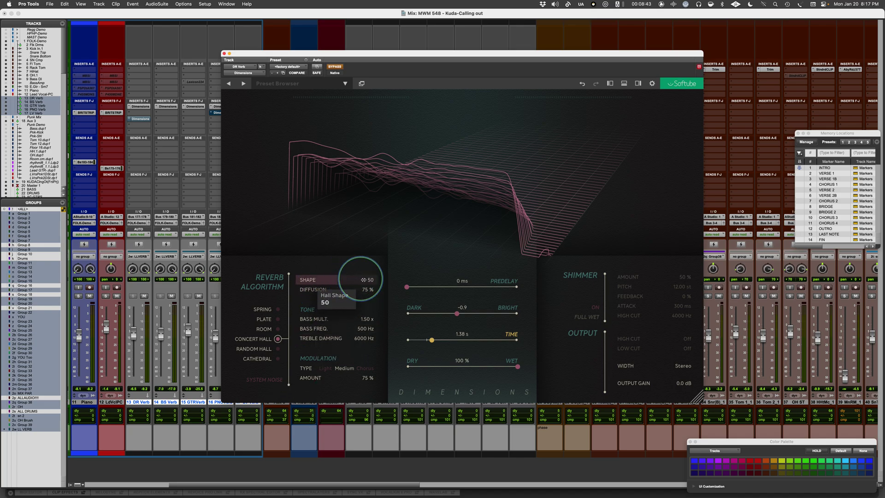
mouse_move(358, 336)
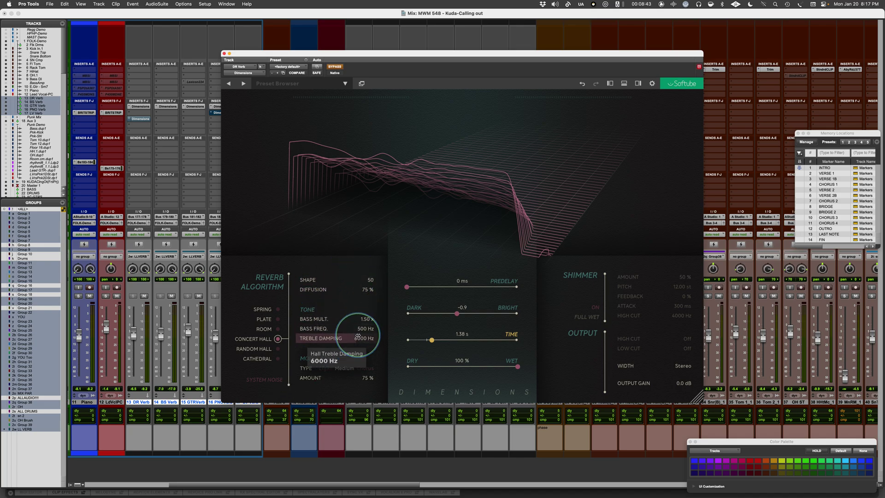
left_click(261, 352)
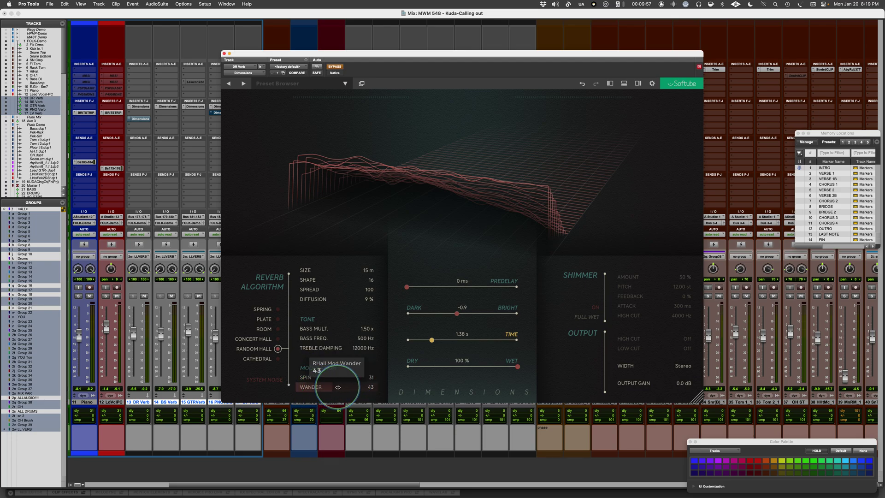
left_click(268, 362)
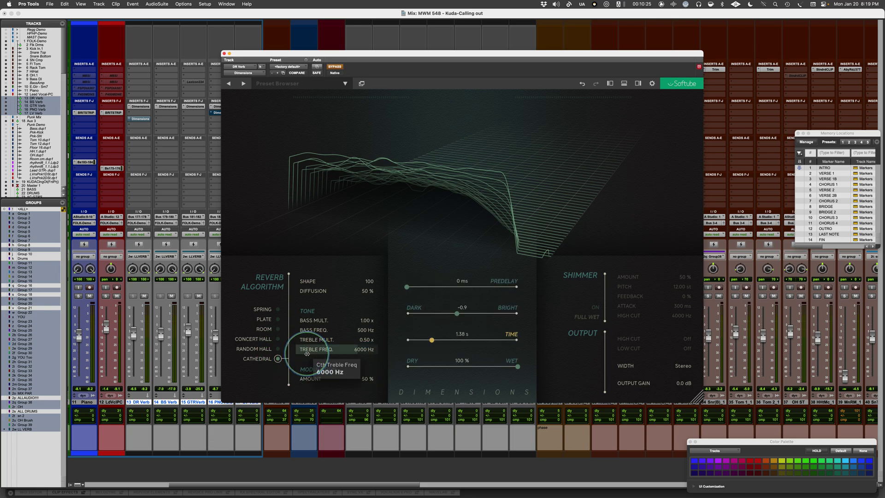
mouse_move(261, 359)
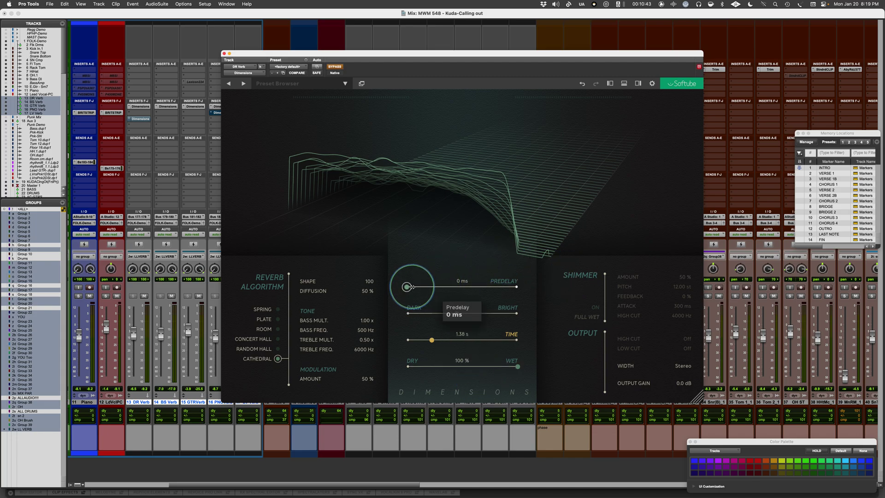
Try the predelay slider, then darken the reverb tone to -2.3 and set the reverb time to about 2.52 s
left_click_drag(407, 286, 453, 287)
left_click_drag(392, 284, 362, 282)
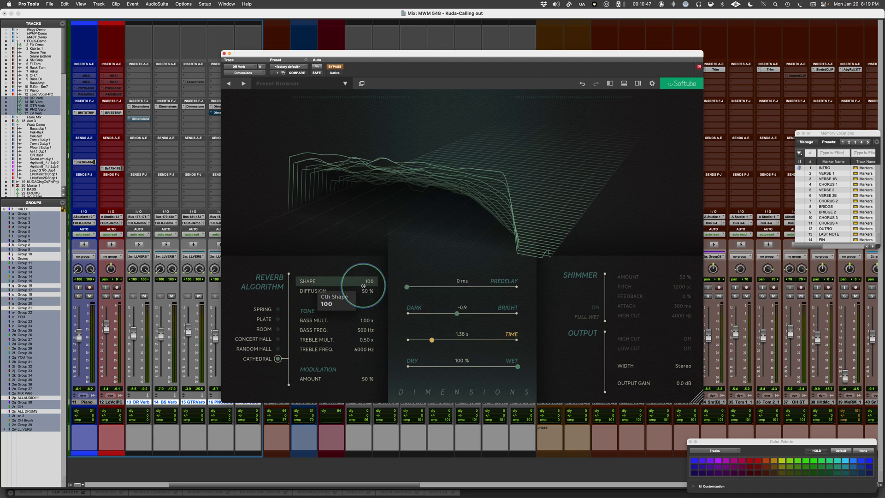
left_click_drag(414, 317, 417, 320)
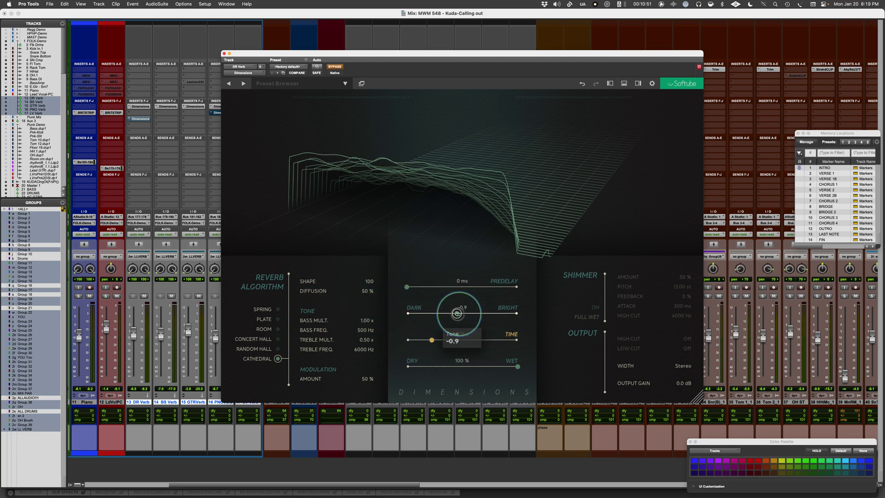
left_click_drag(457, 314, 424, 343)
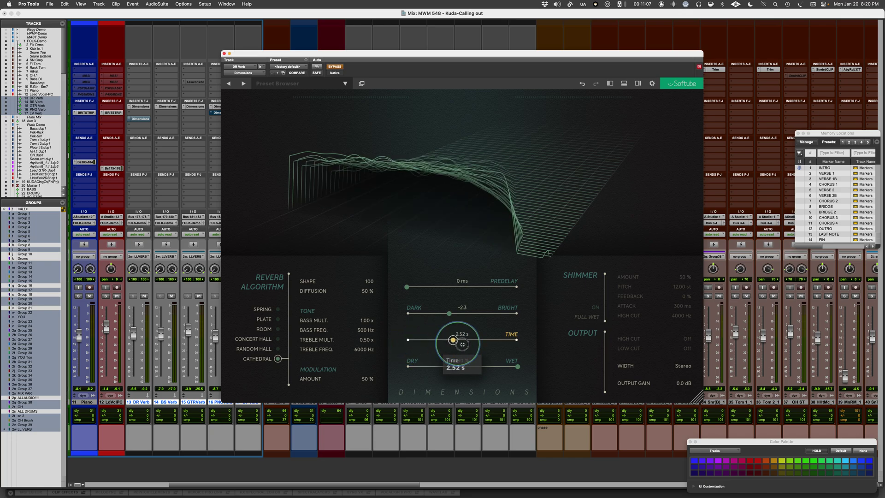
Try the Random Hall algorithm, then select Room and set the reverb time to 2.28 s
left_click(264, 349)
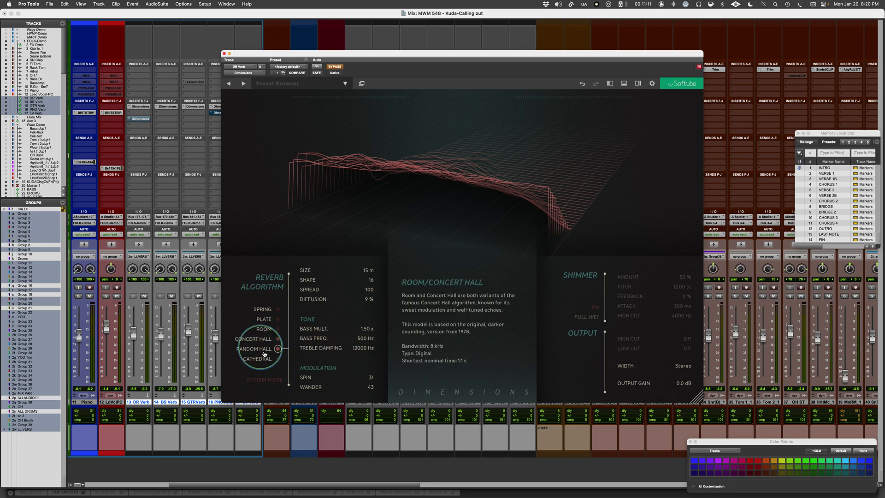
left_click(264, 328)
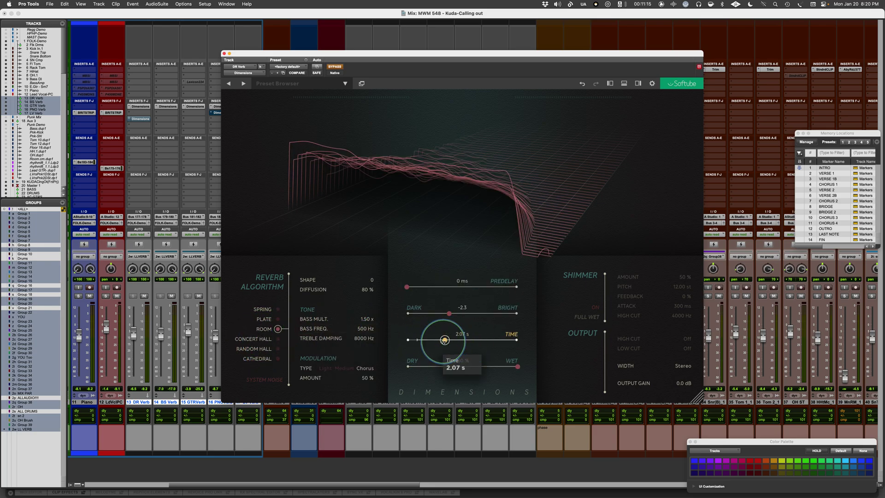
left_click(419, 340)
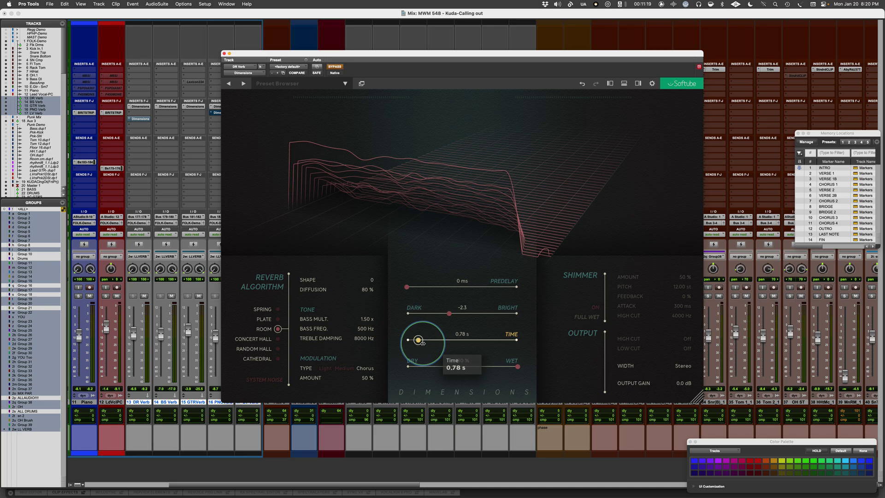
mouse_move(419, 341)
left_mouse_down()
mouse_move(383, 349)
mouse_move(436, 345)
mouse_move(406, 339)
mouse_move(411, 347)
left_mouse_up()
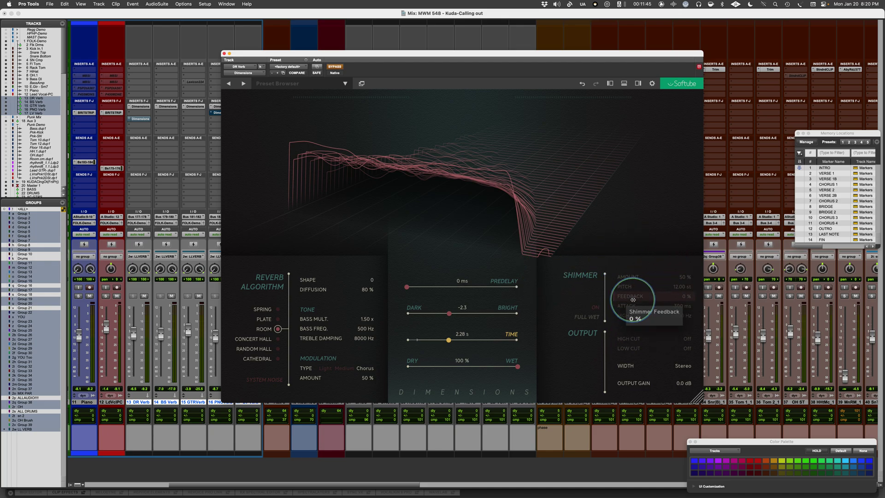
Turn on the shimmer effect for the Room reverb
left_click(593, 308)
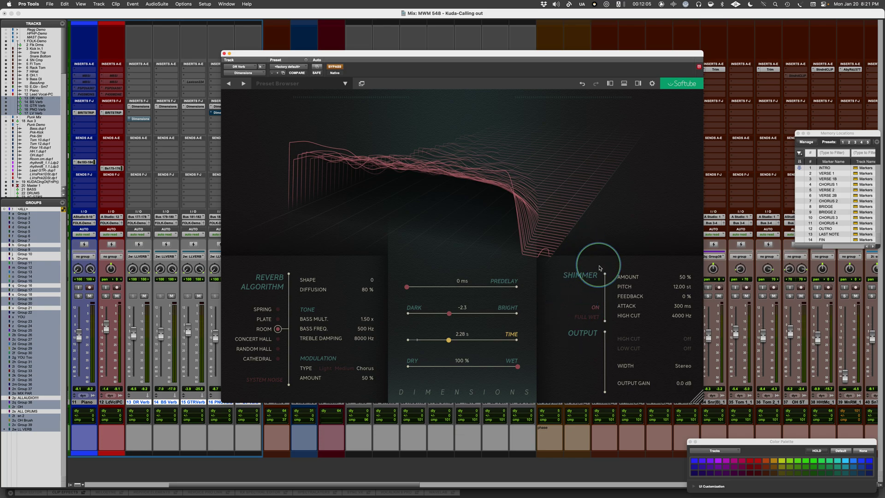
Try the shimmer's full-wet mode, then switch the shimmer off and back on
left_click(586, 318)
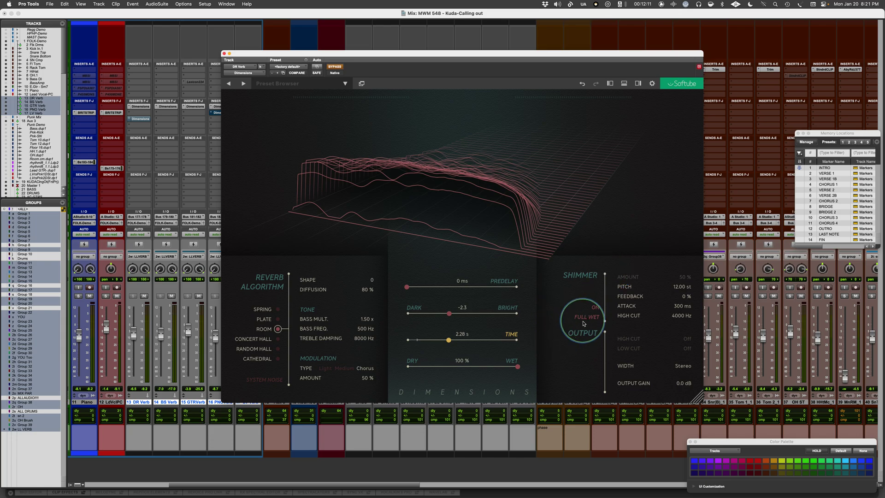
left_click(582, 317)
left_click(594, 308)
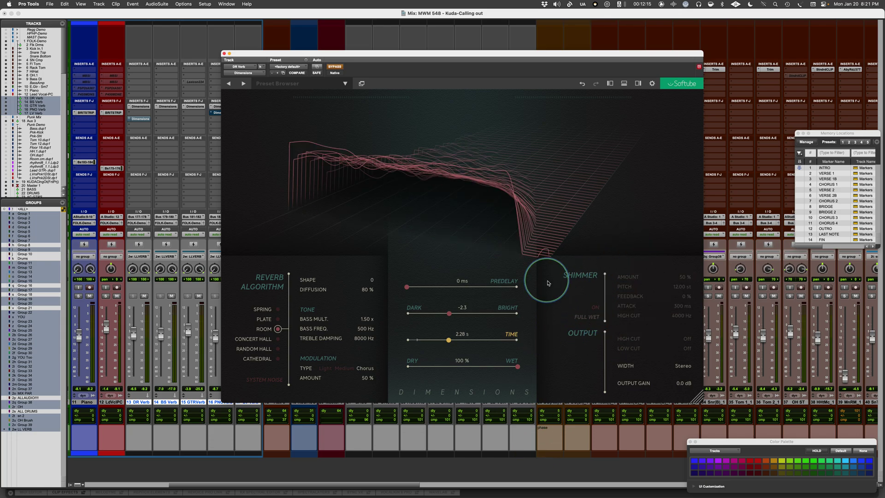
left_click(595, 308)
Bring the shimmer amount down to 0 %, raise it to 36 %, and turn the shimmer off
left_click_drag(634, 276, 583, 276)
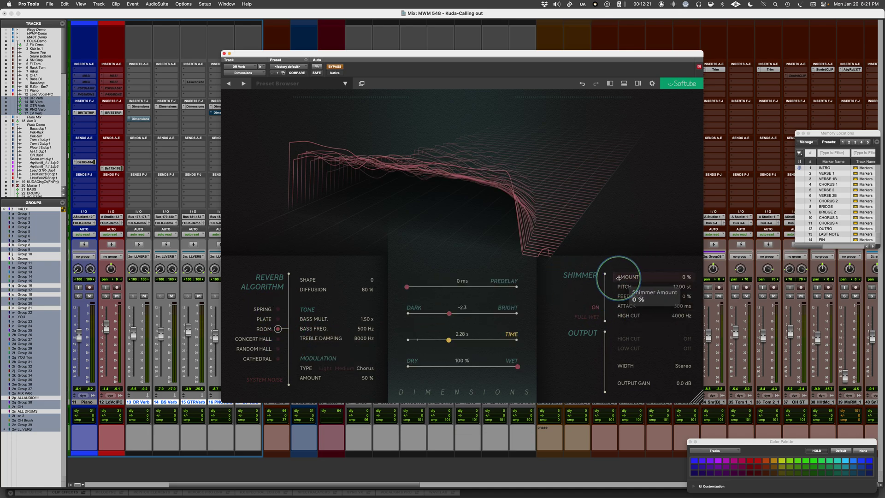
left_click_drag(618, 277, 644, 277)
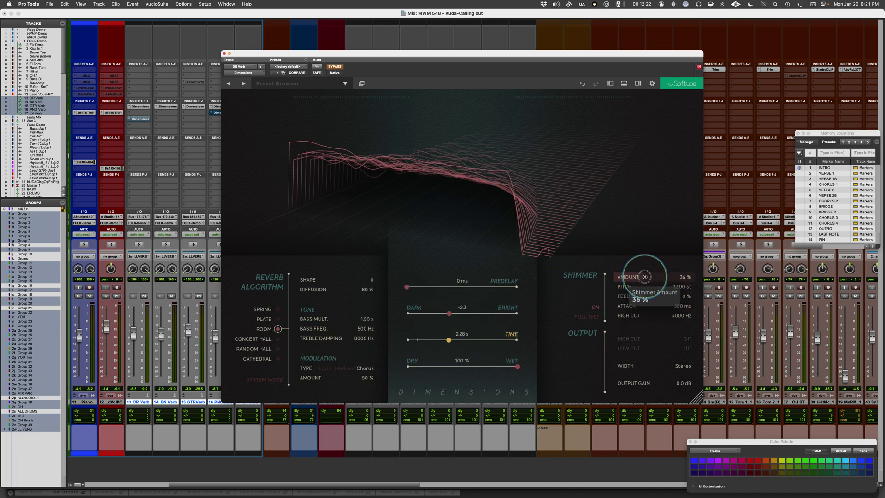
left_click(595, 308)
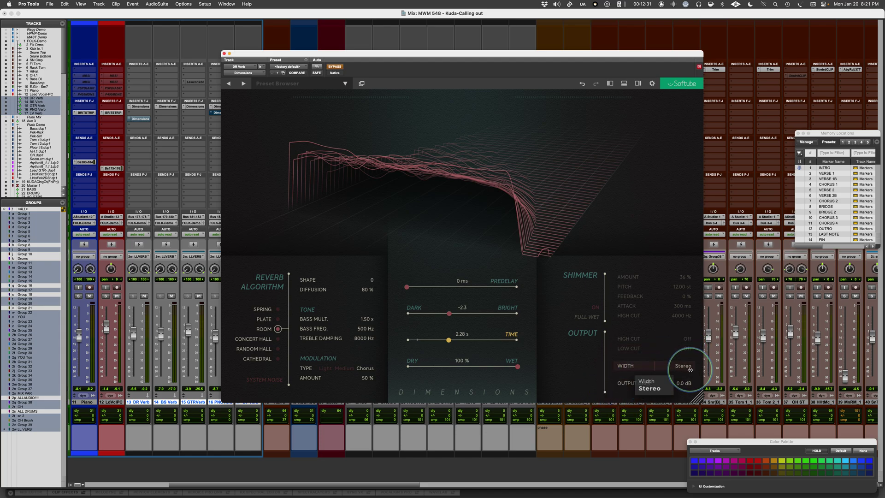
Try the reverb's output width in mono and return it to stereo
left_click_drag(681, 367, 590, 375)
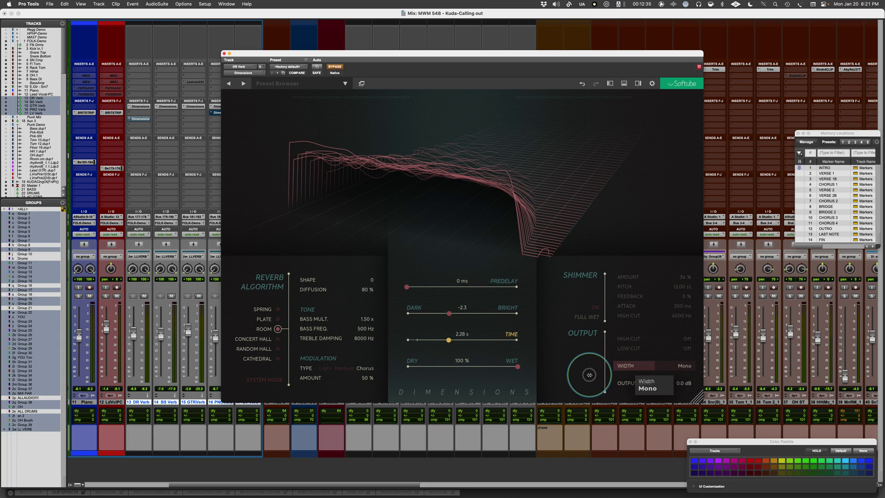
left_click_drag(590, 374, 693, 369)
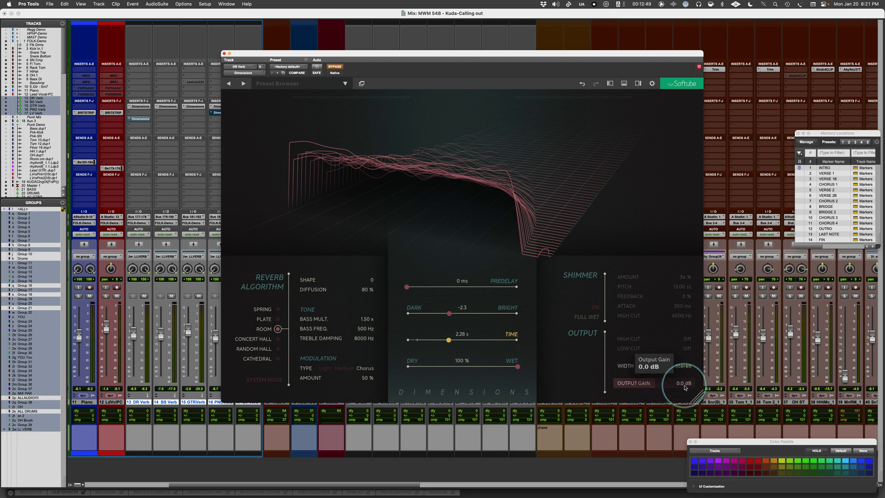
Close this reverb instance and open the first Dimensions insert on the DR Verb track
left_click(224, 54)
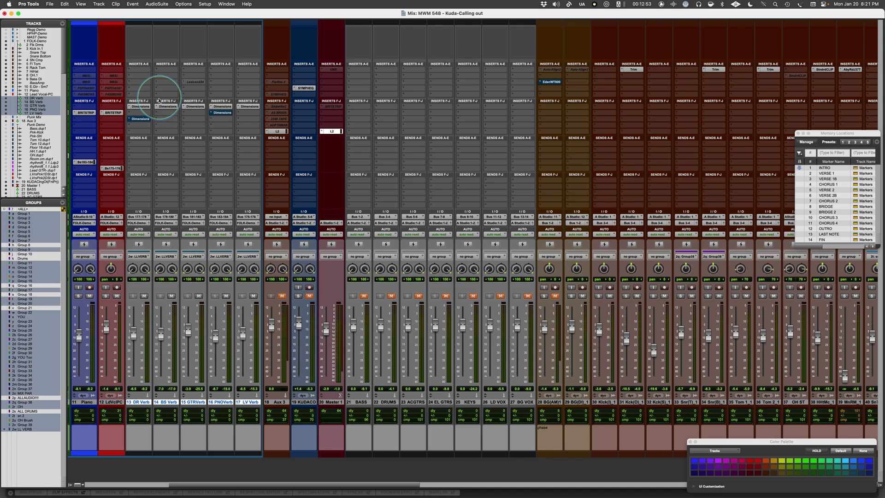
left_click(140, 107)
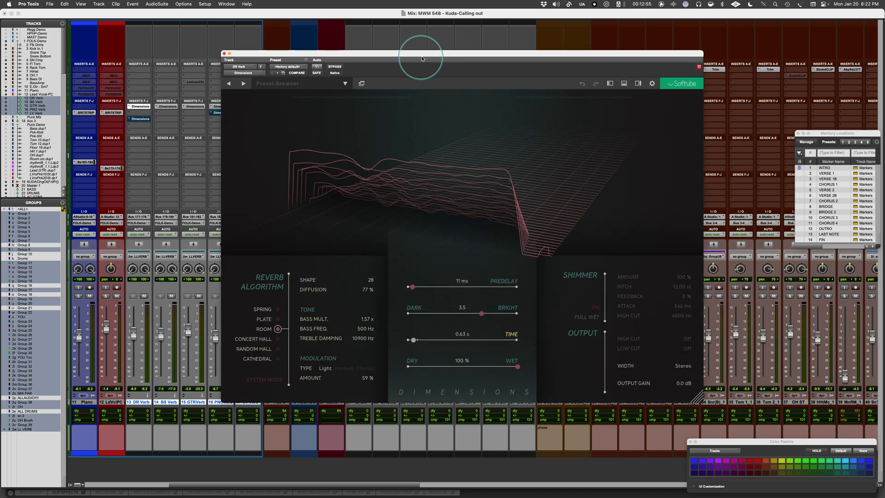
left_click_drag(421, 56, 442, 52)
Select and solo the drum tracks from Kick In.1 through OH.1 in the mixer
scroll(213, 421, "left", 1)
scroll(213, 421, "left", 10)
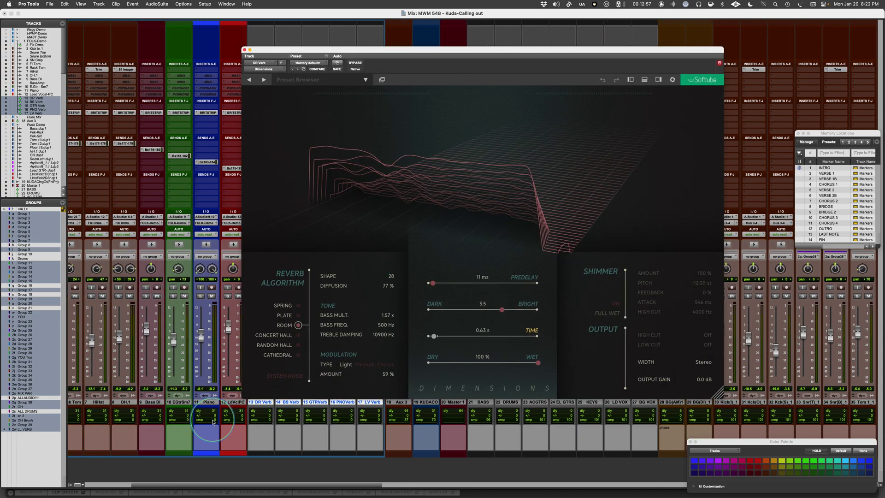
left_click(112, 403)
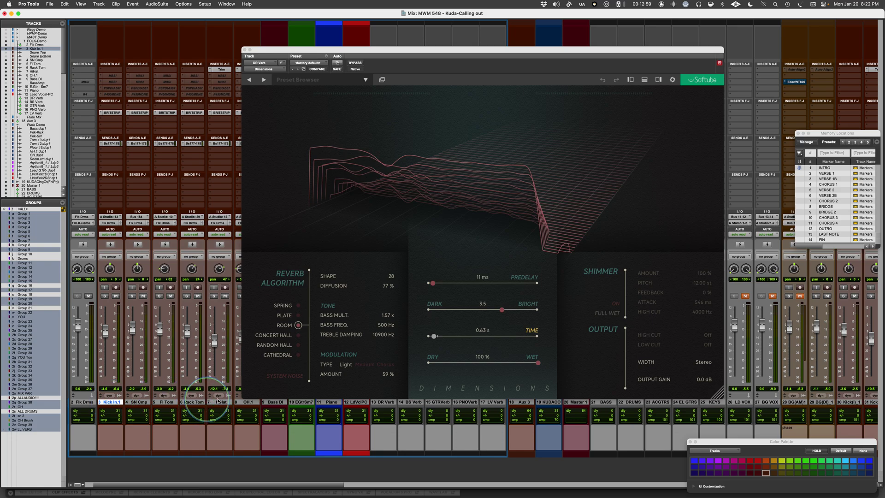
left_click(248, 402, "shift")
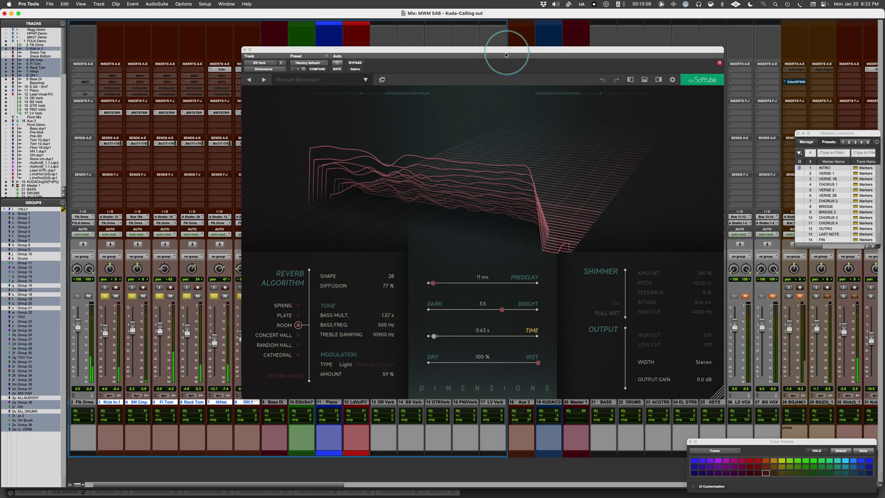
Raise the DR Verb track's fader slightly, moving the reverb window aside and back for access
left_click_drag(423, 54, 595, 71)
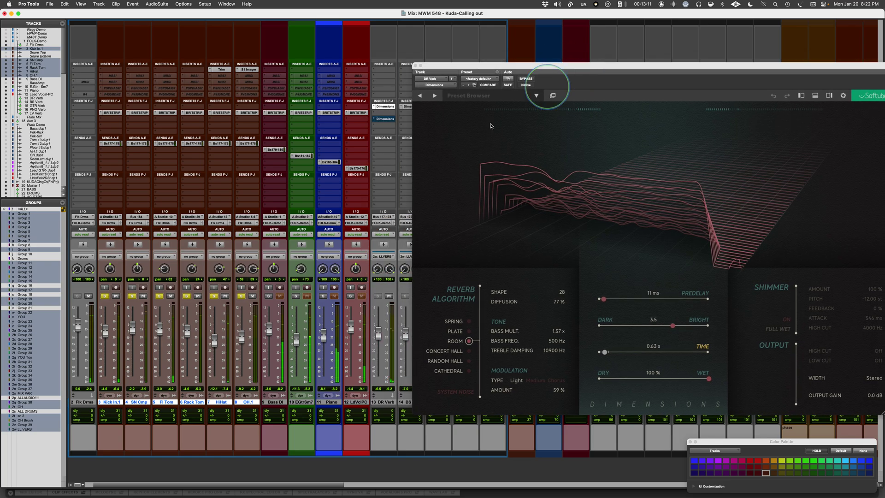
left_click(382, 324)
left_click_drag(381, 324, 379, 330)
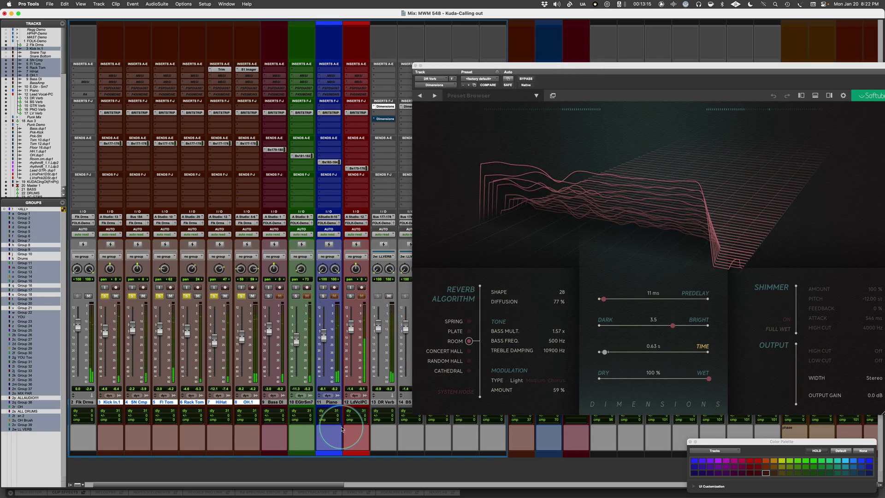
scroll(342, 425, "right", 5)
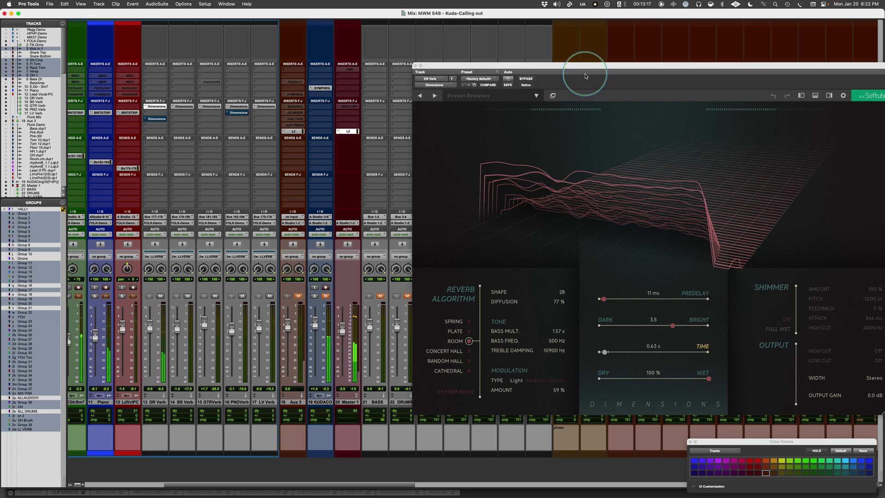
left_click_drag(612, 64, 391, 49)
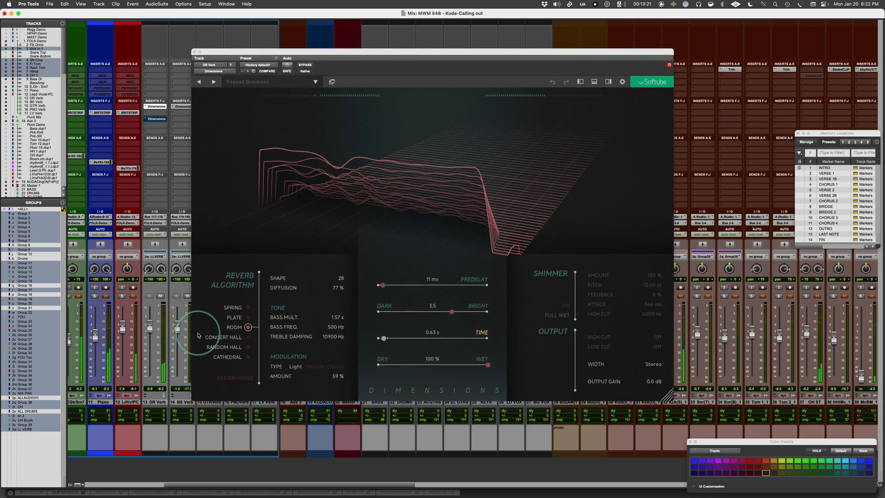
Copy the drum reverb's settings from slot A to slot B and switch to B
left_click(609, 82)
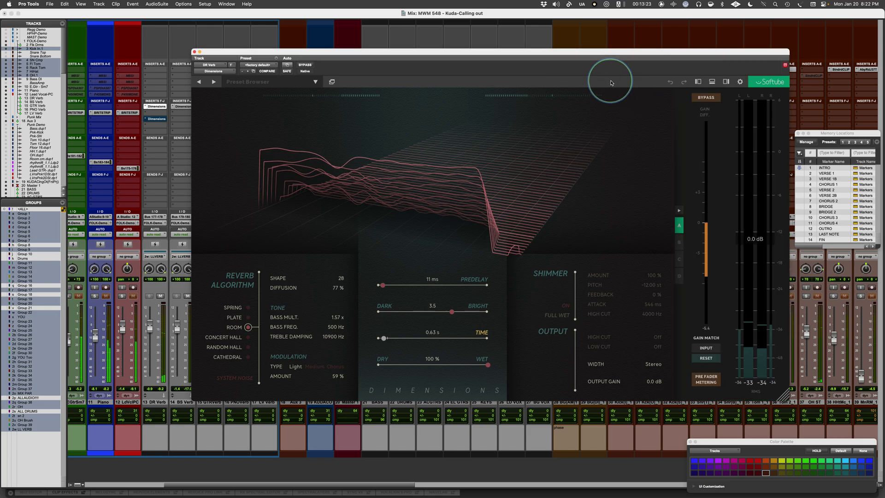
left_click(679, 211)
left_click(699, 230)
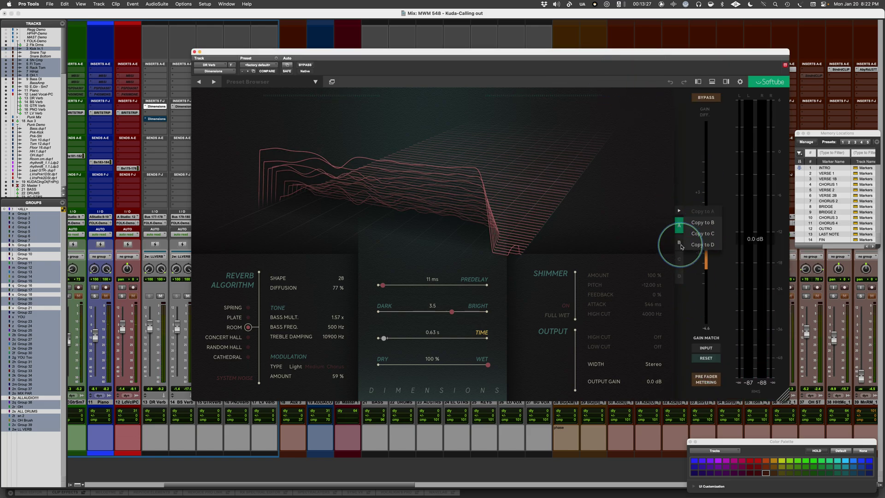
left_click(680, 243)
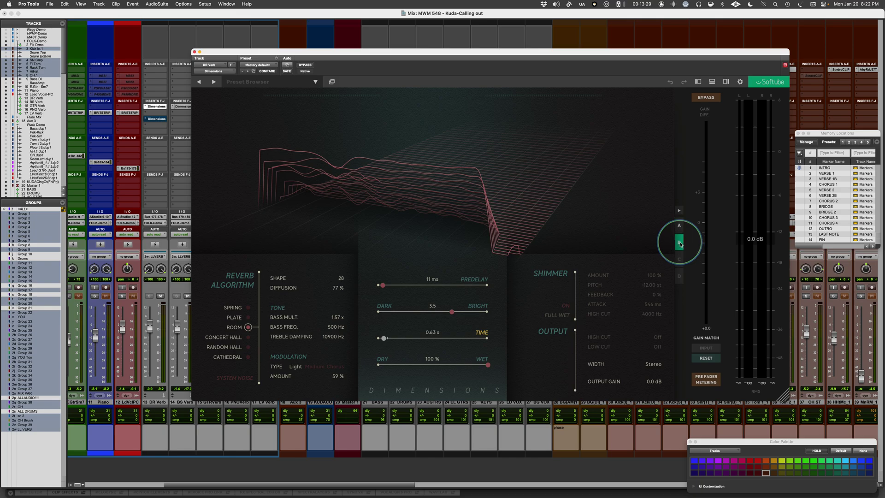
Try a room shape of 6 and a diffusion of 100 %, settling on shape 46 and diffusion 42 %
mouse_move(301, 288)
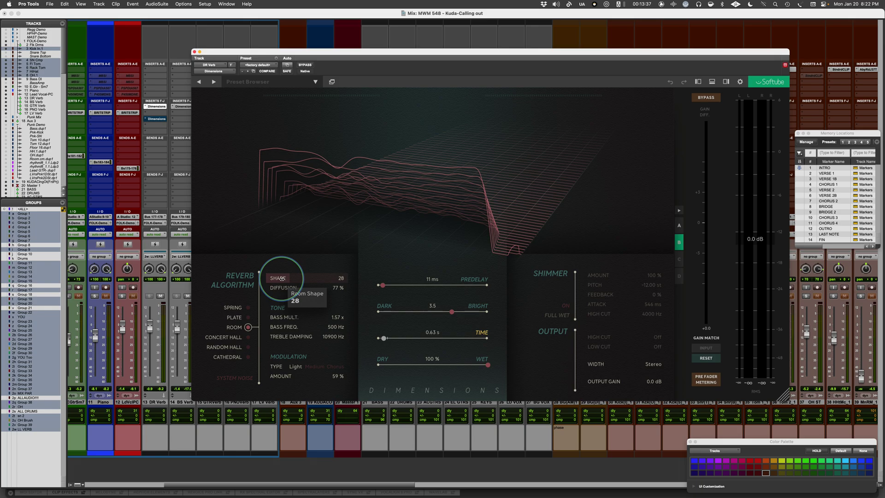
mouse_move(282, 279)
left_mouse_down()
mouse_move(330, 277)
mouse_move(277, 280)
left_mouse_up()
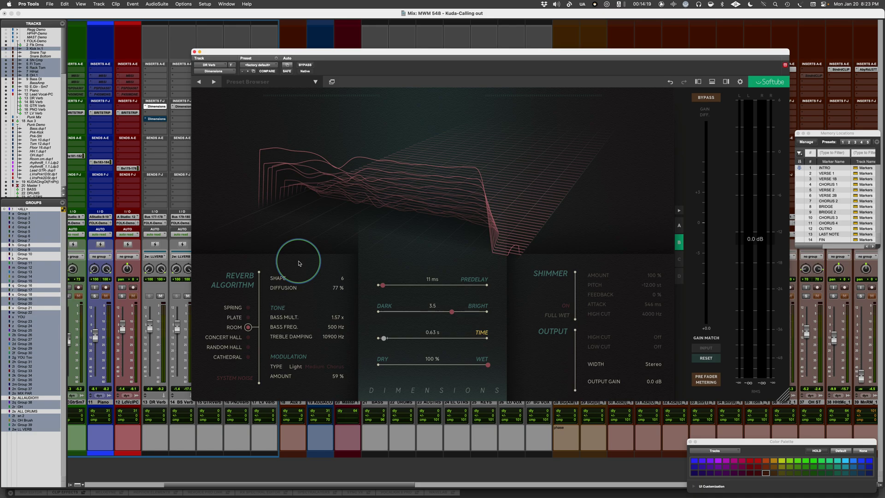
mouse_move(432, 337)
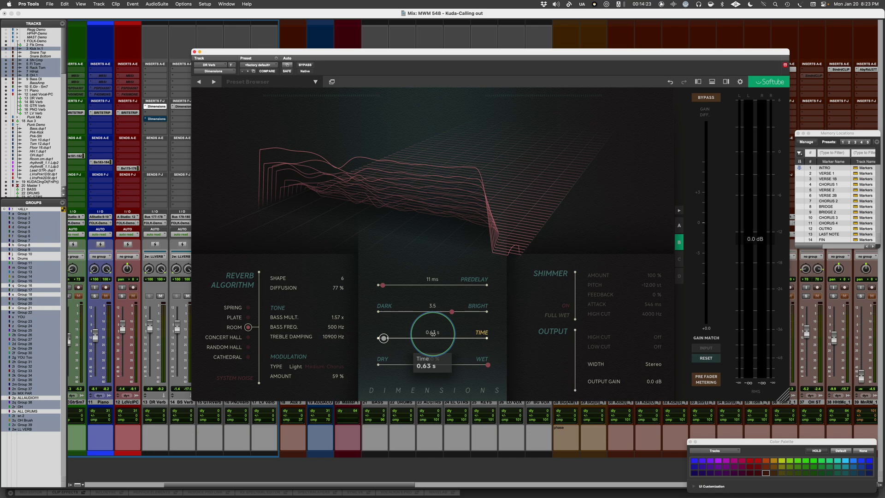
mouse_move(278, 279)
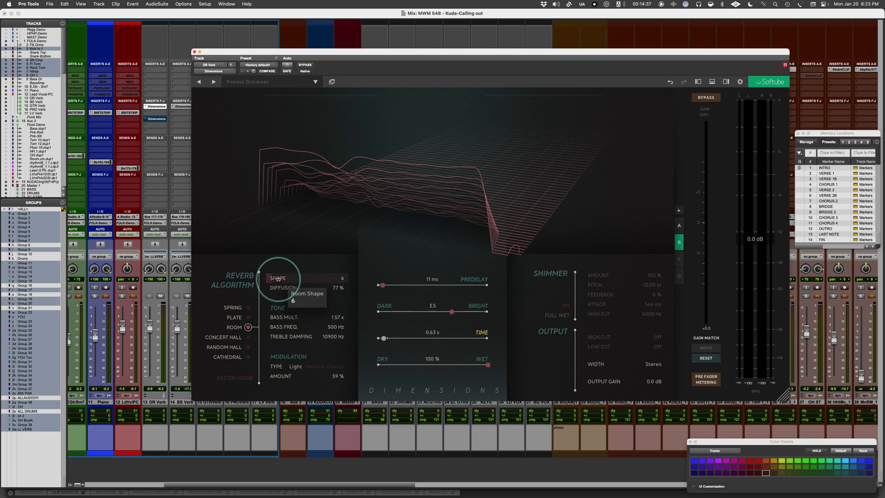
left_click_drag(278, 279, 343, 288)
mouse_move(296, 289)
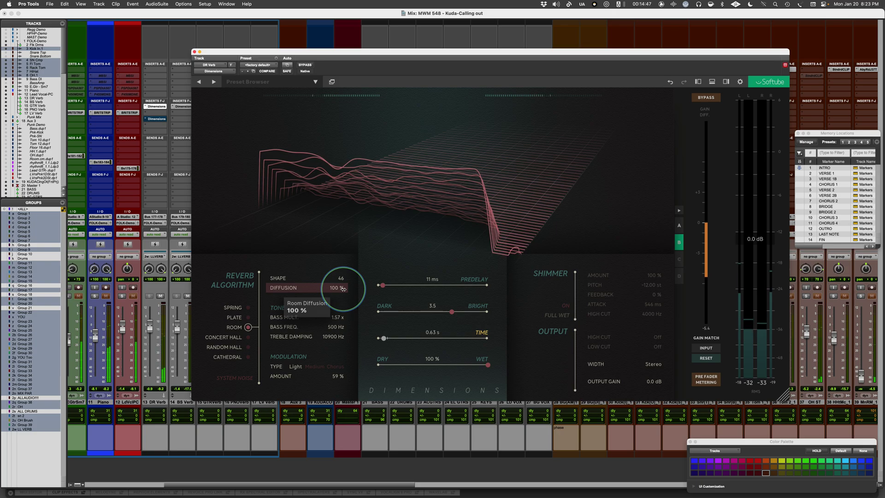
left_click_drag(343, 289, 301, 291)
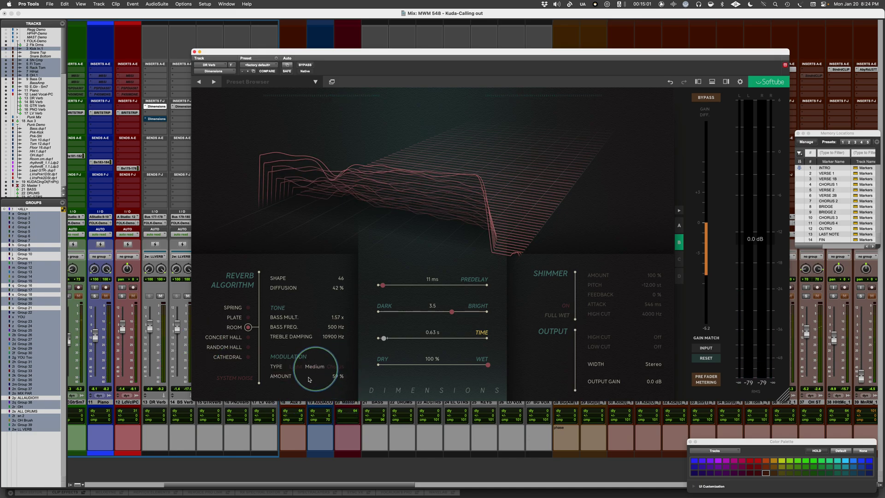
Try the Room's Medium modulation at an amount of 100 %, then set the amount to 88 %
mouse_move(308, 373)
left_mouse_down()
mouse_move(287, 375)
mouse_move(318, 378)
left_mouse_up()
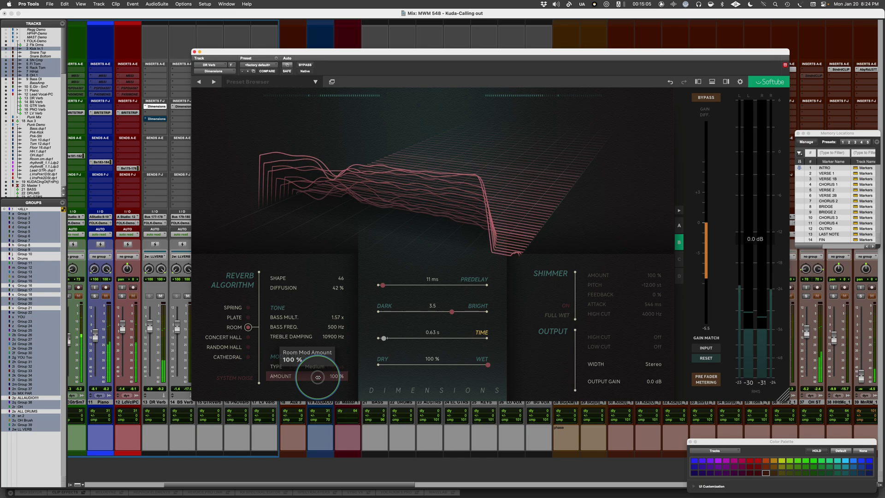
left_click_drag(317, 377, 309, 377)
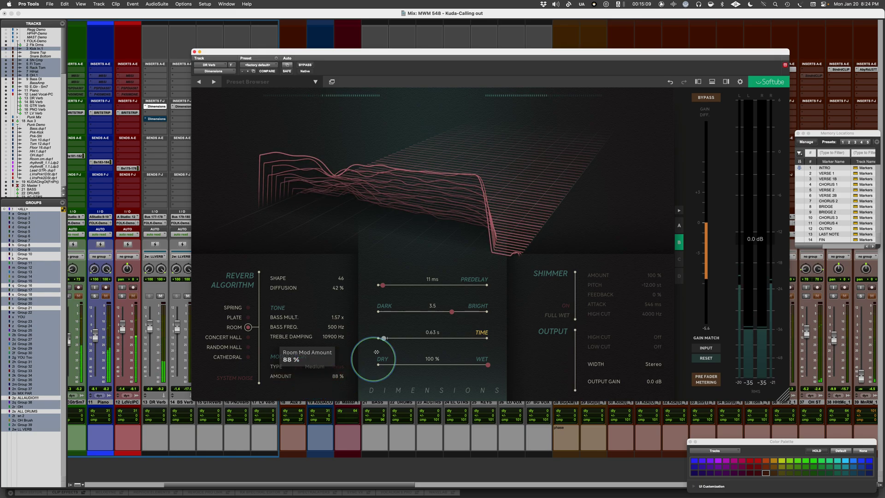
Try longer reverb times of 1.35 s and 1.68 s, then set the time to 0.98 s
left_click_drag(384, 338, 402, 339)
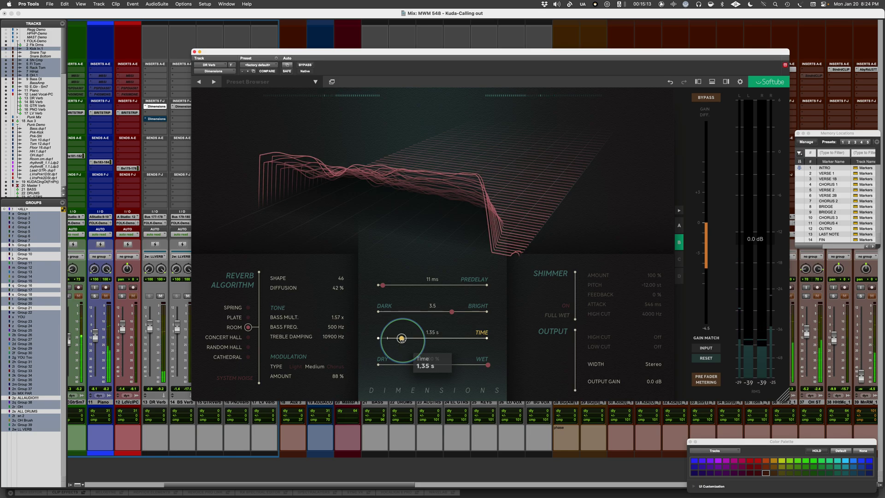
mouse_move(401, 339)
left_mouse_down()
mouse_move(420, 339)
mouse_move(413, 342)
left_mouse_up()
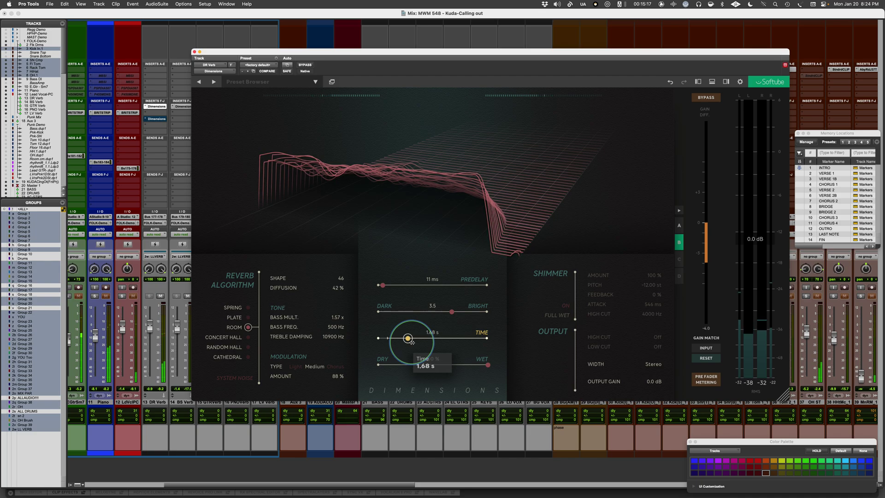
mouse_move(452, 311)
left_mouse_down()
mouse_move(400, 315)
mouse_move(446, 313)
left_mouse_up()
left_click_drag(408, 338, 397, 340)
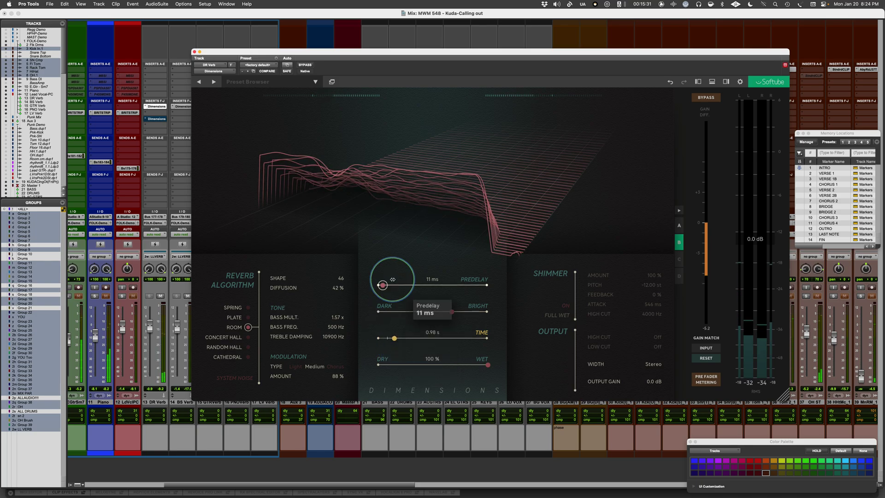
Set the predelay to 2 ms and switch the drum reverb to the Plate algorithm
mouse_move(383, 285)
left_mouse_down()
mouse_move(395, 285)
mouse_move(386, 290)
left_mouse_up()
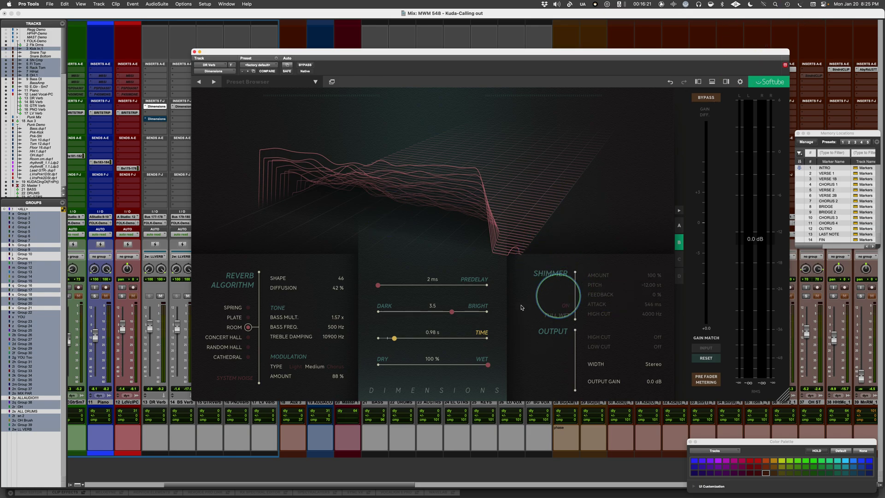
left_click(234, 317)
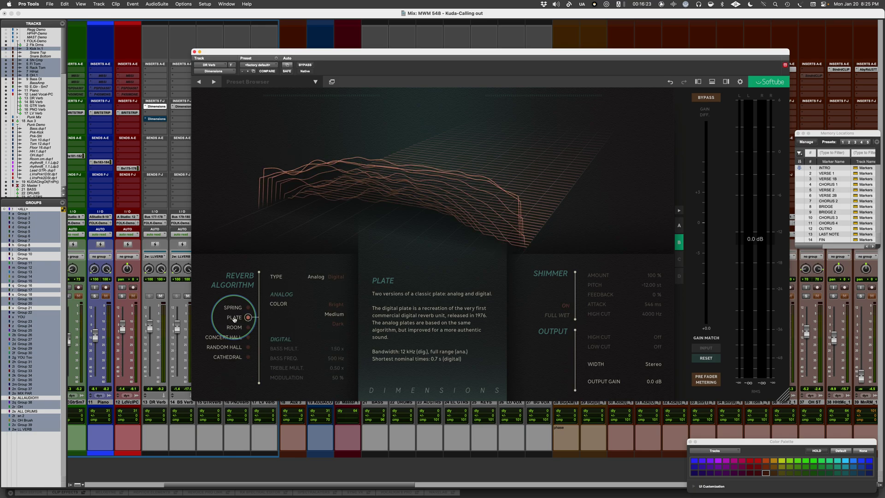
Mute the Bus 177-178 reverb sends on every drum track except SN Cmp
left_click_drag(257, 59, 348, 58)
scroll(150, 356, "left", 10)
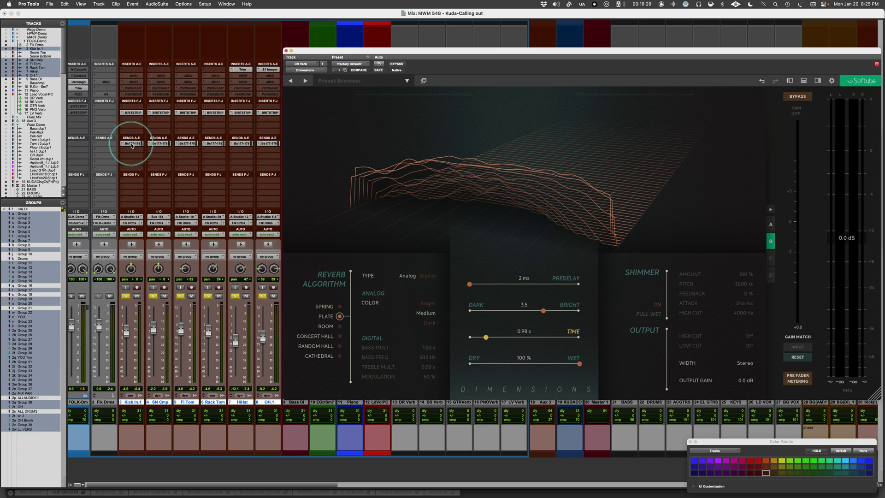
left_click(131, 144, "super")
left_click(187, 144, "super")
left_click(215, 143, "super")
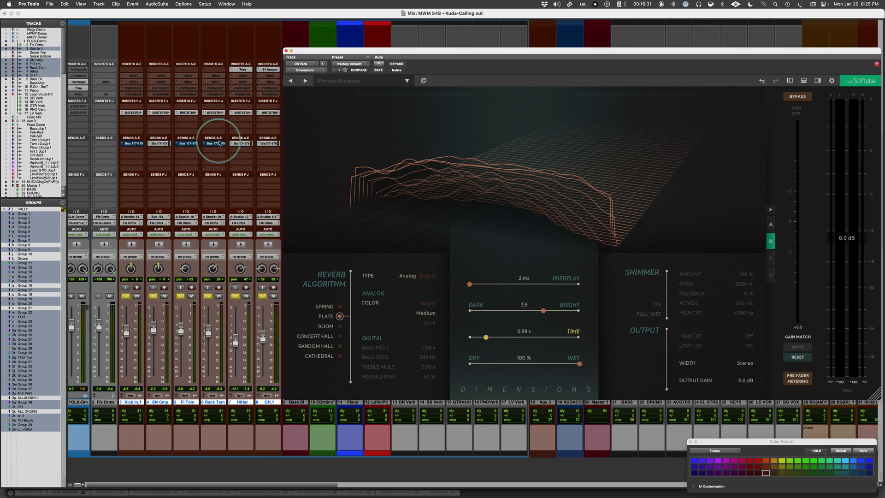
left_click(240, 143, "super")
left_click(268, 143, "super")
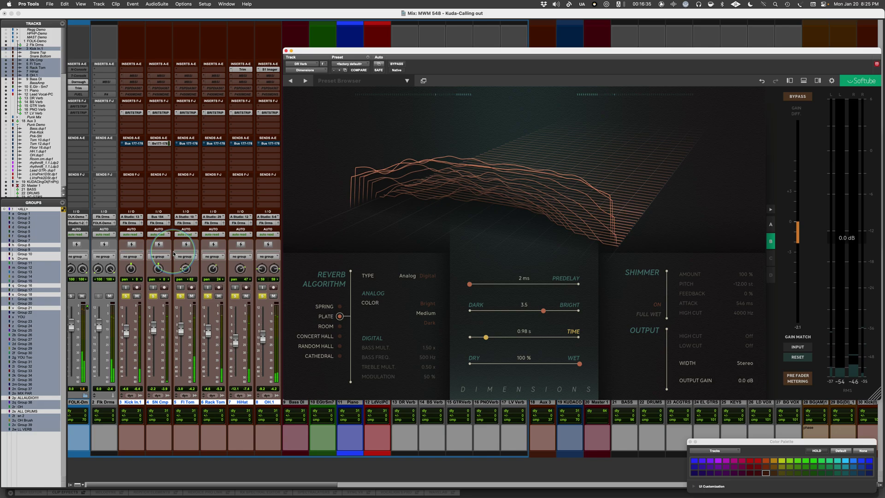
Unmute the Bus 177-178 reverb sends on the Fl Tom and Rack Tom tracks
left_click(186, 144, "super")
left_click(215, 143, "super")
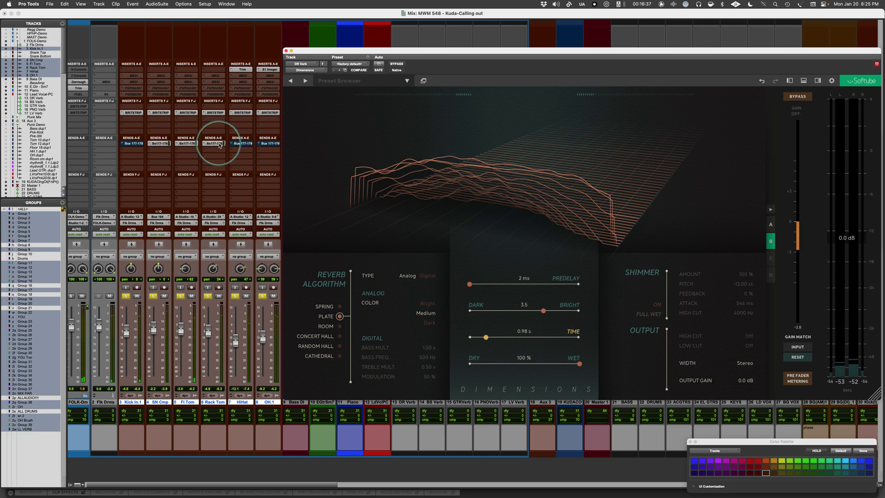
Try a 1.35 s reverb time, switch the Plate's analog color to Dark and set the time to 1.20 s
mouse_move(486, 337)
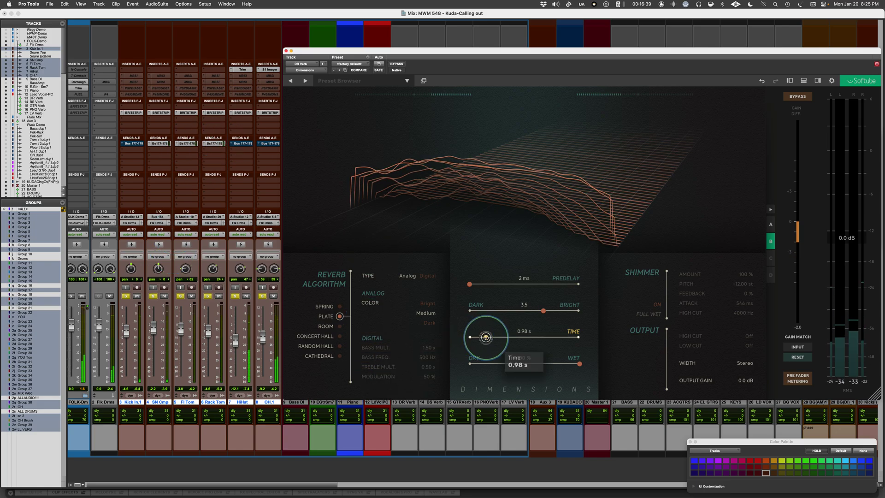
left_click_drag(486, 338, 493, 337)
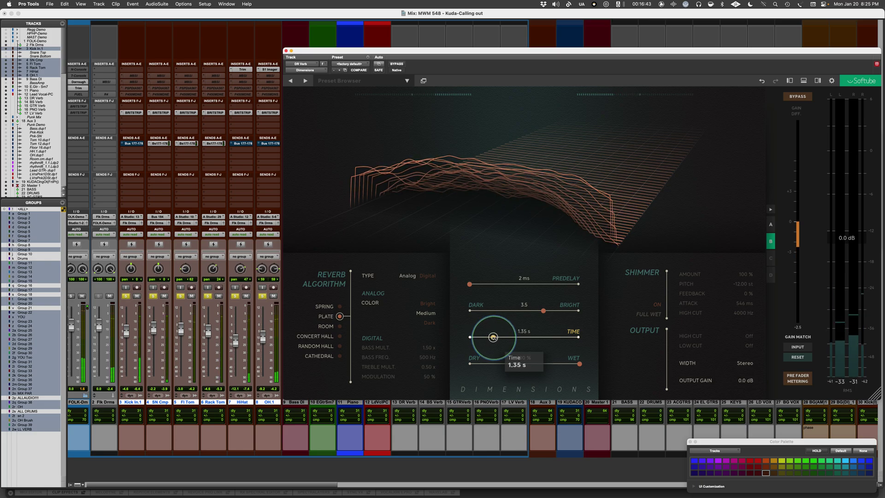
left_click(429, 324)
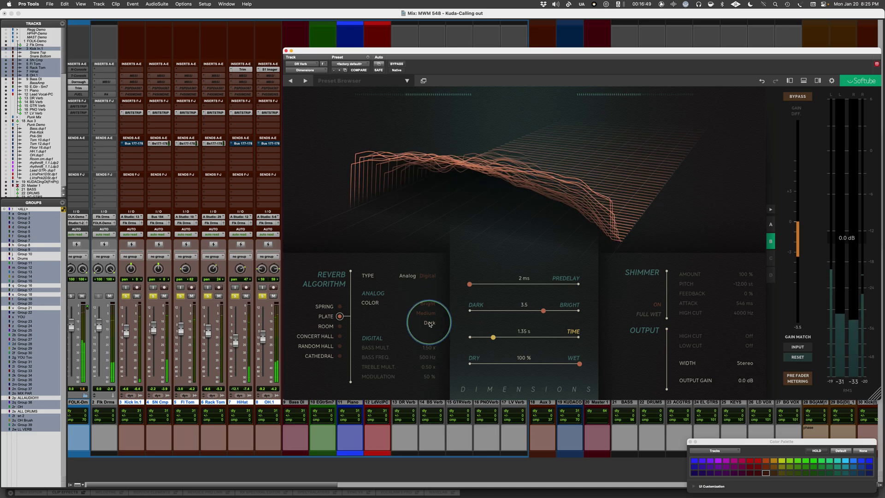
left_click_drag(493, 337, 491, 338)
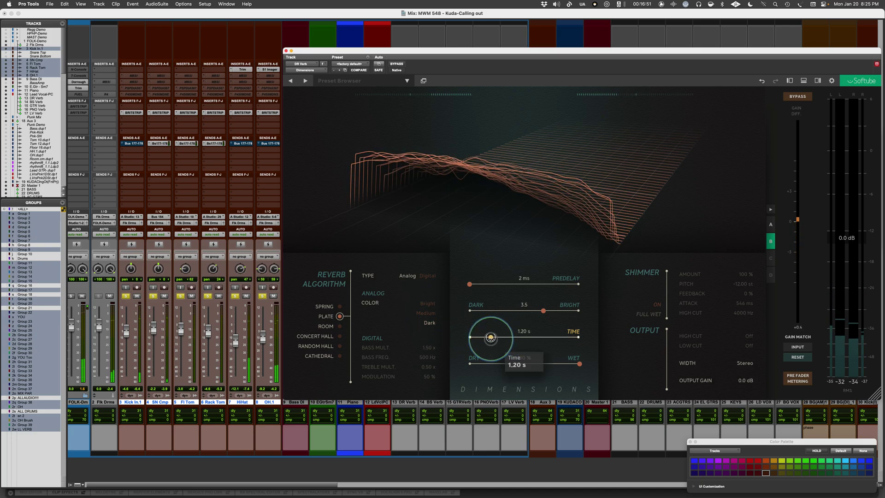
Set the drum reverb's tone to 1.7, its predelay to 33 ms and its time to 1.11 s
left_click_drag(544, 311, 536, 314)
left_click_drag(470, 284, 486, 284)
left_click_drag(491, 337, 489, 337)
Audition the Plate's Bright and Medium colors, return to Dark and set the reverb time to 1.14 s
left_click(428, 304)
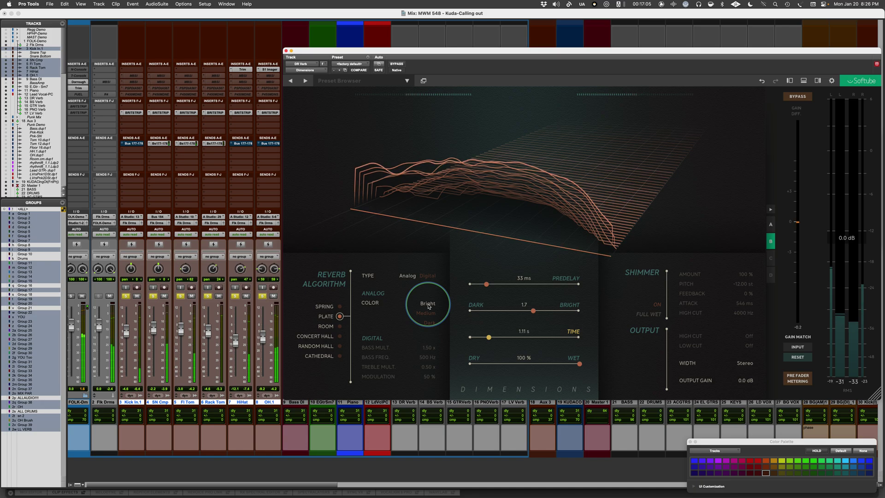
left_click(428, 314)
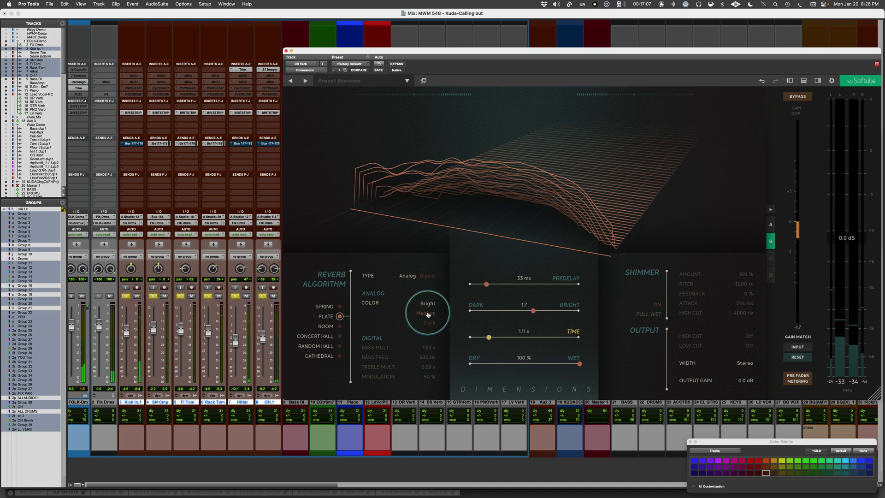
left_click(428, 315)
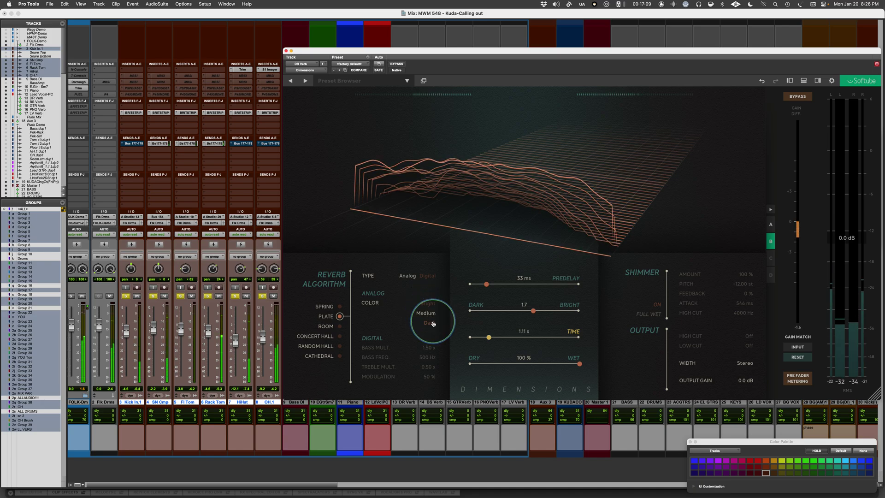
left_click(430, 322)
left_click_drag(489, 337, 489, 338)
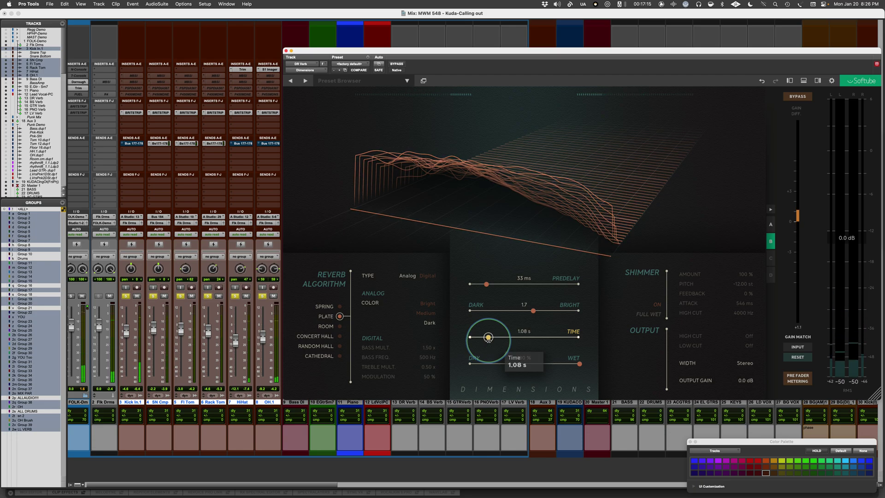
left_click_drag(488, 337, 489, 337)
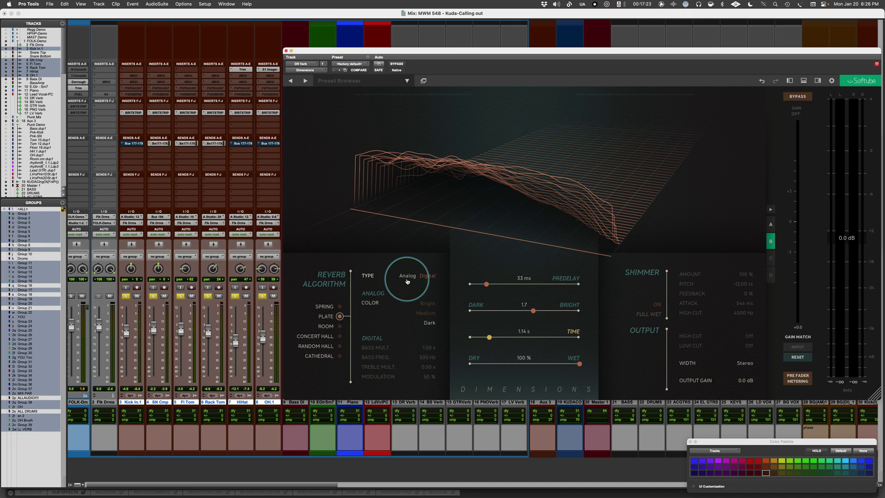
Switch the Plate type to Digital and set the tone to 2.8
left_click(428, 277)
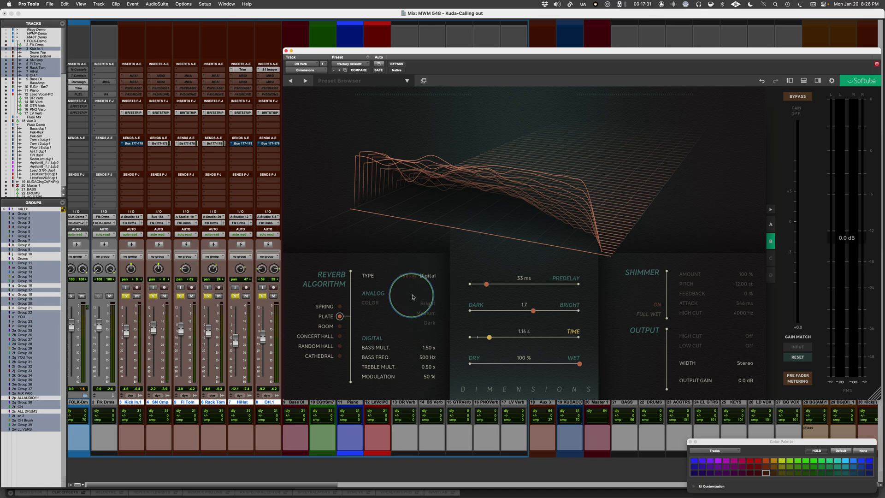
left_click(486, 284)
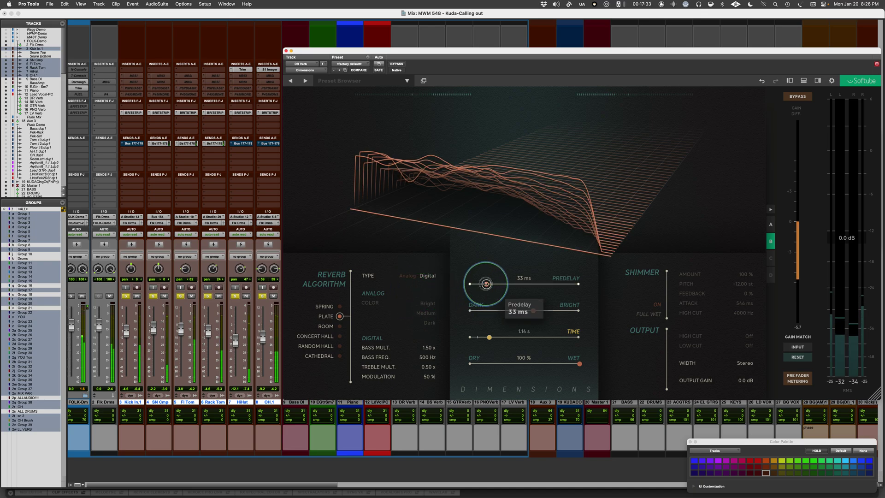
left_click_drag(534, 311, 538, 310)
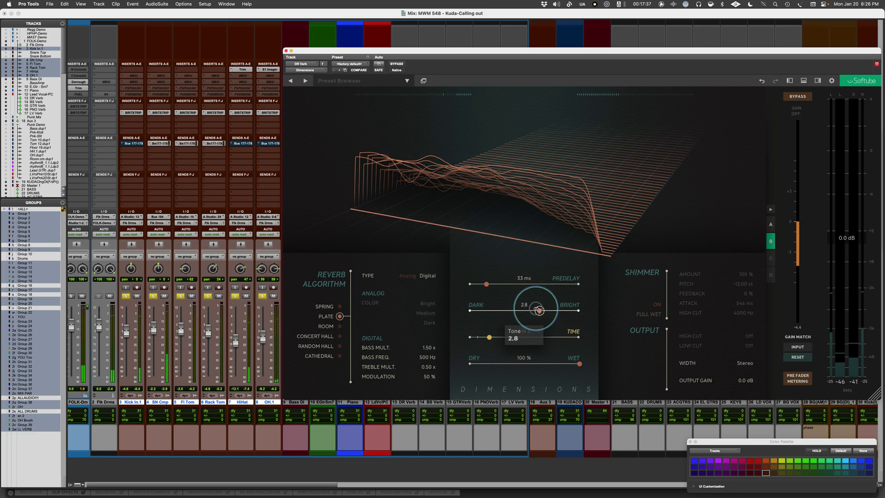
Set the Plate's time to 1.65 s, try its modulation at 100 %, then set the modulation to 12 %
left_click_drag(489, 337, 499, 338)
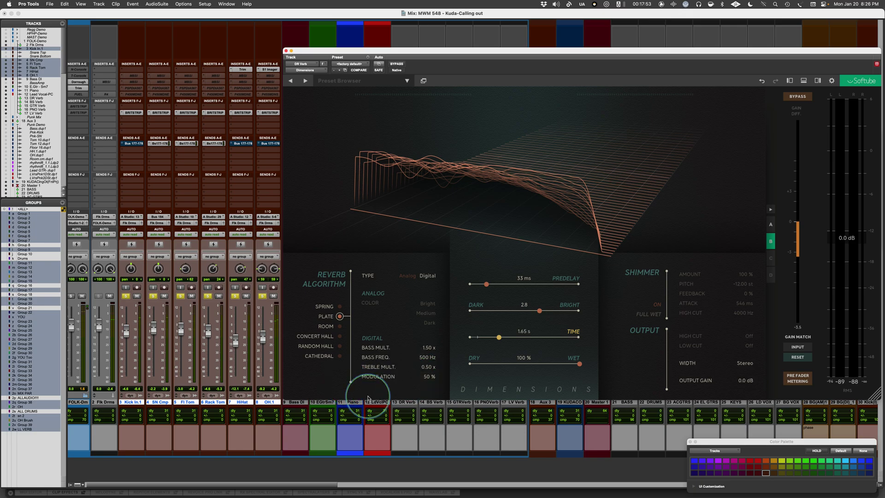
mouse_move(392, 376)
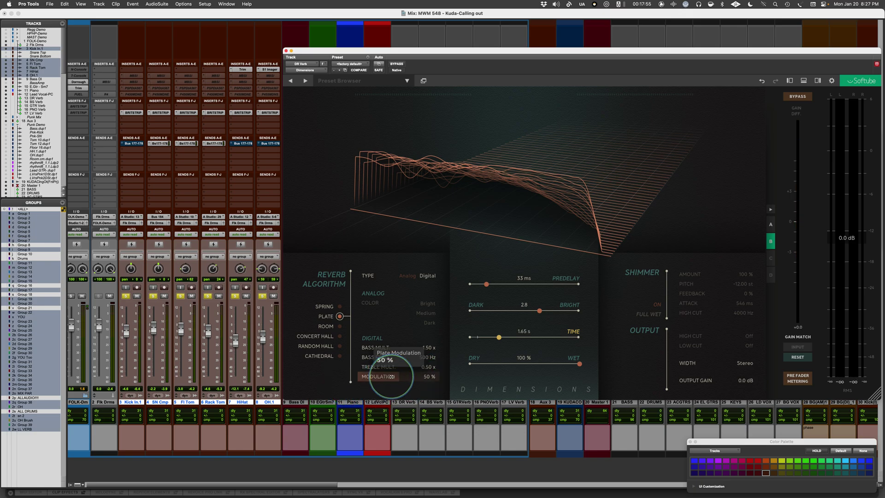
left_click_drag(392, 376, 435, 377)
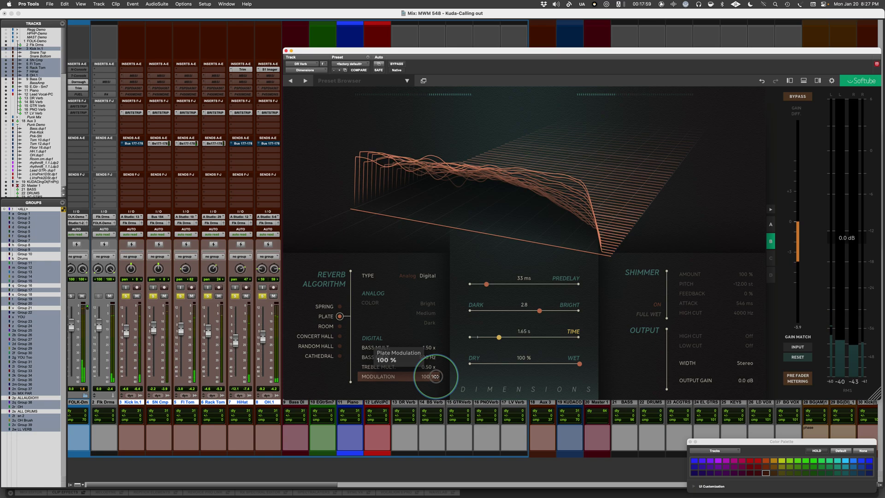
left_click_drag(435, 376, 371, 377)
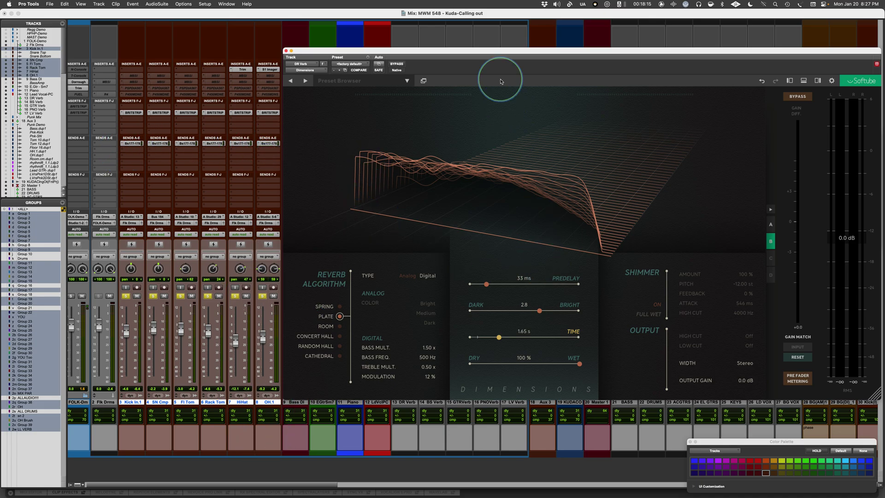
Recall setting A of the drum reverb and close its plug-in window
left_click_drag(545, 52, 494, 45)
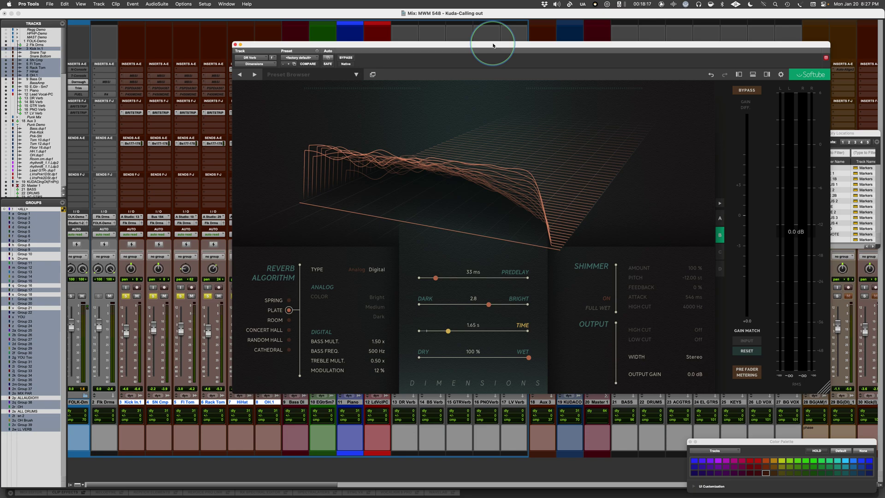
left_click(720, 218)
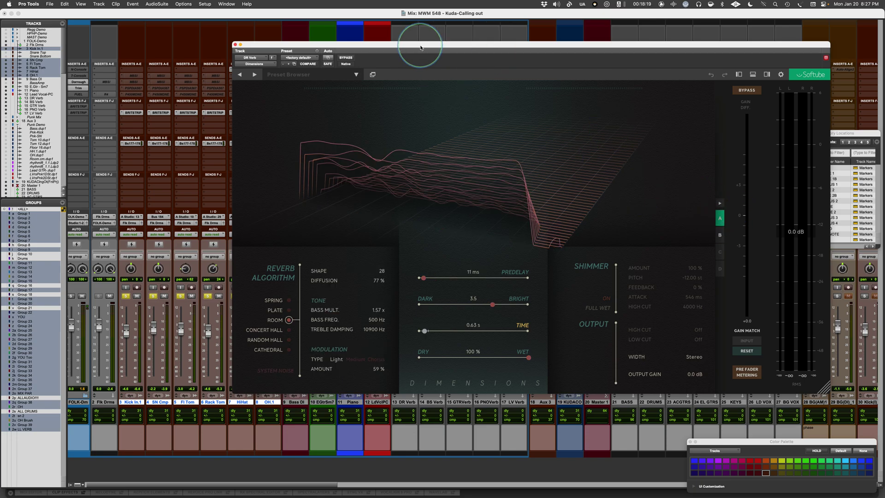
left_click(236, 44)
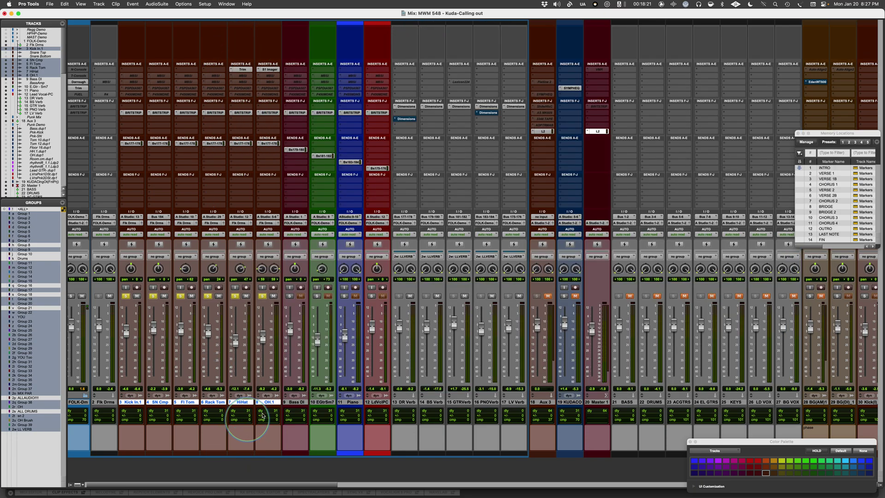
Solo the Bass DI track and open the Dimensions plug-in on the BS Verb track
left_click(289, 296)
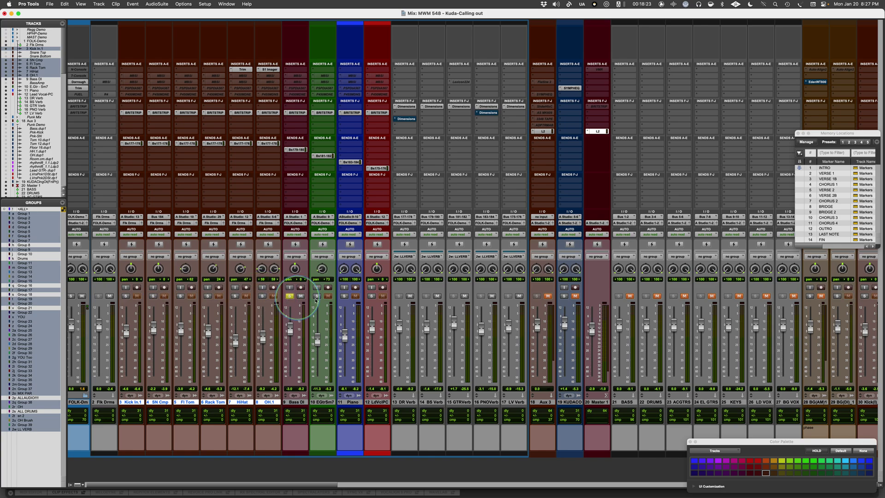
left_click(436, 106)
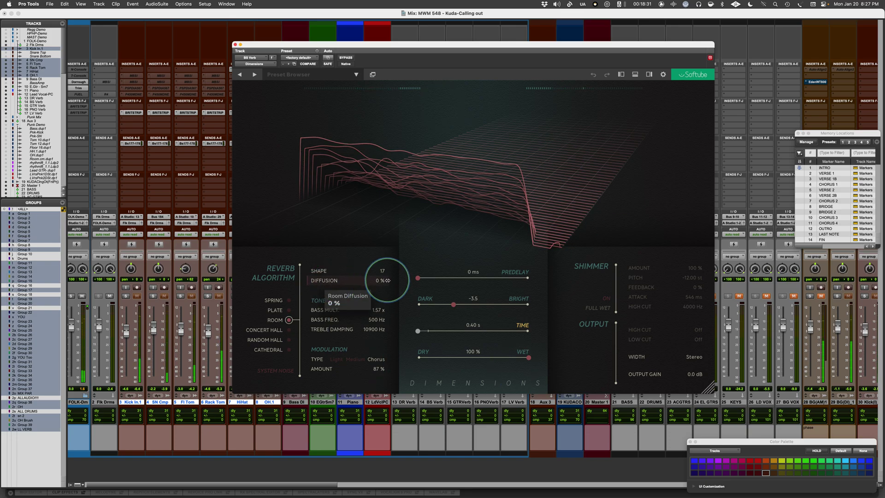
Try a 15 ms predelay on the bass reverb, toggle the BS Verb mute to compare, then return the predelay to 0 ms
left_click_drag(419, 279, 426, 278)
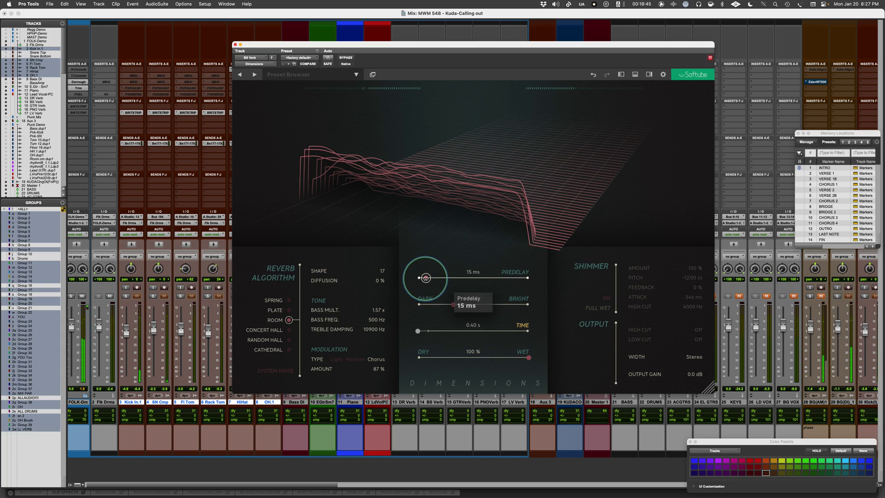
left_click_drag(306, 44, 436, 38)
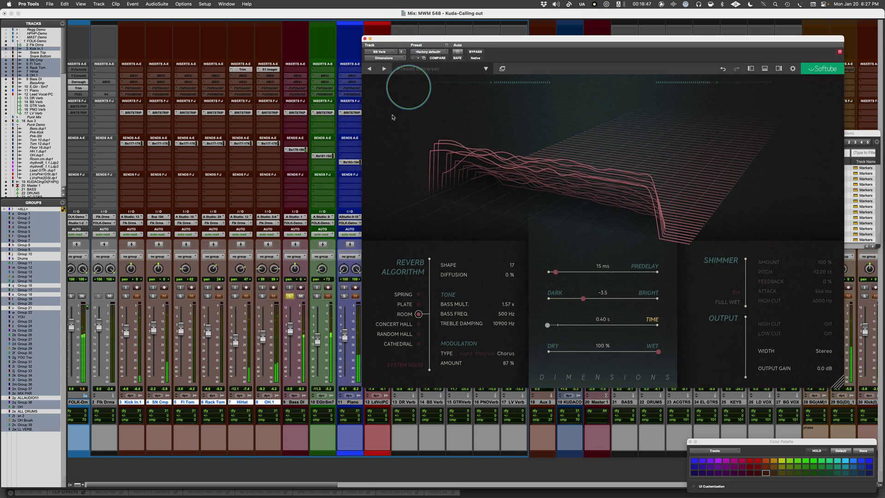
scroll(273, 351, "right", 10)
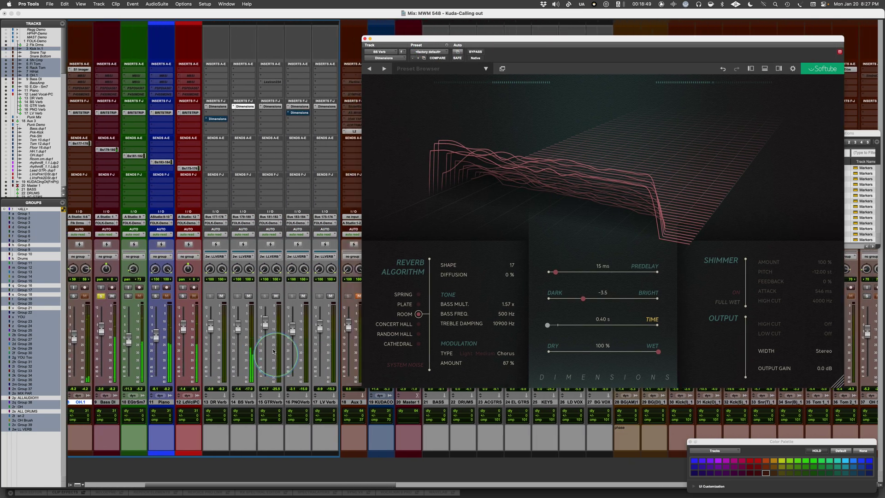
scroll(274, 351, "right", 2)
left_click(214, 296)
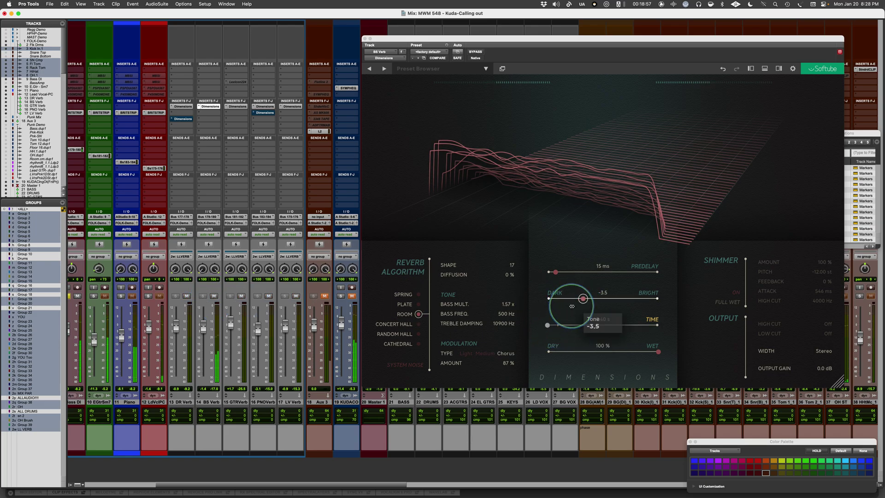
left_click_drag(556, 273, 551, 279)
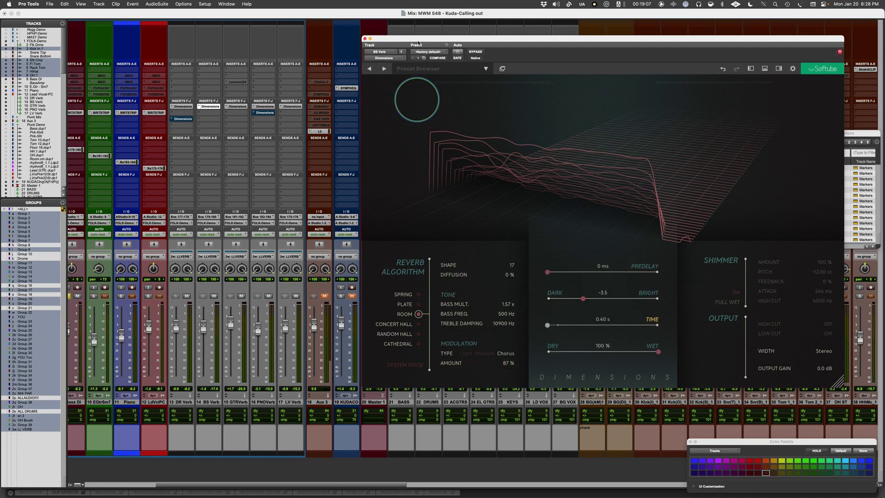
Move the Dimensions window clear of the mixer channels and lower the BS Verb track's fader
left_click_drag(429, 38, 555, 36)
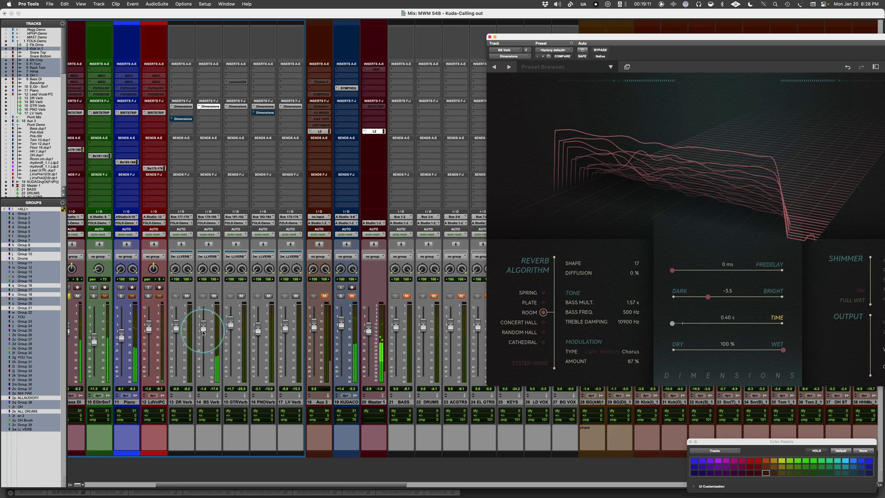
left_click_drag(203, 326, 202, 338)
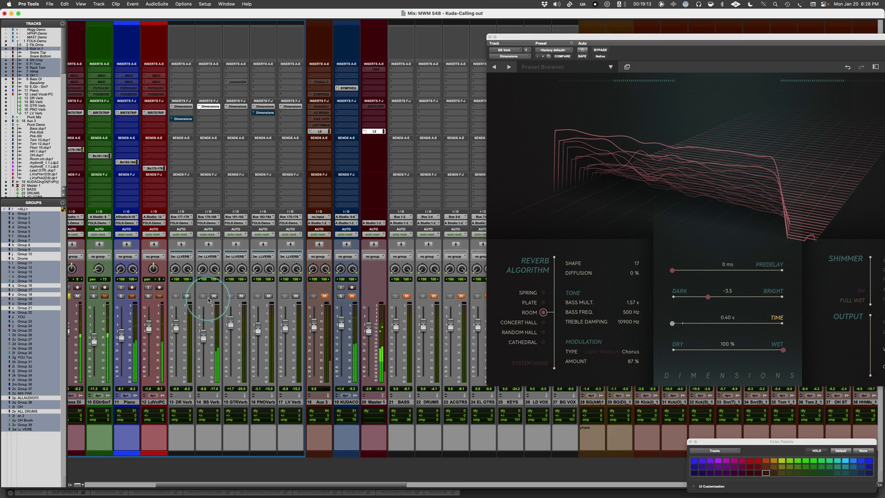
Mute the EGtrSm7, Piano and LdVclPC tracks to leave the drums and bass playing
scroll(194, 306, "left", 2)
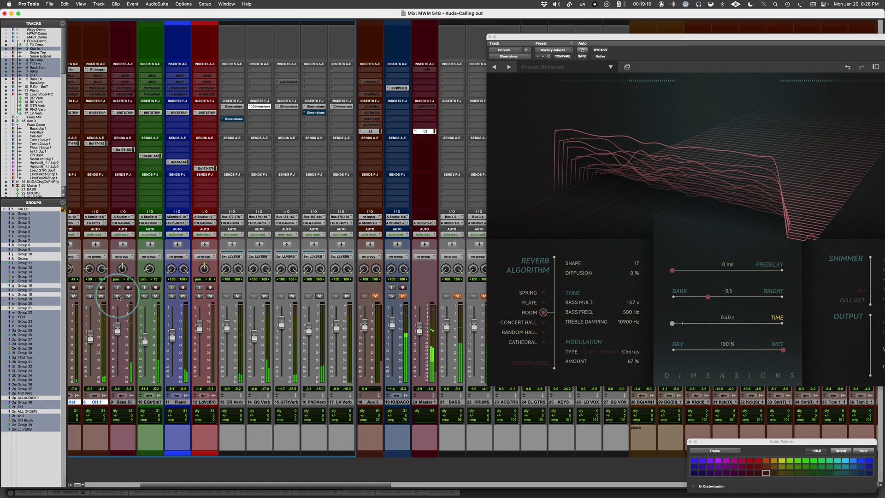
left_click(155, 295)
left_click(183, 296)
left_click(210, 296)
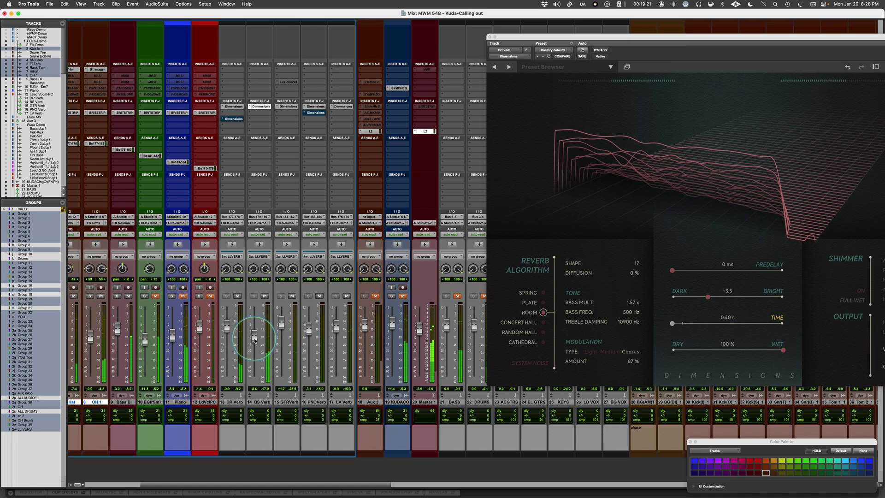
Raise the BS Verb fader slightly and lower the DR Verb fader to balance the two reverbs
left_click_drag(255, 340, 255, 336)
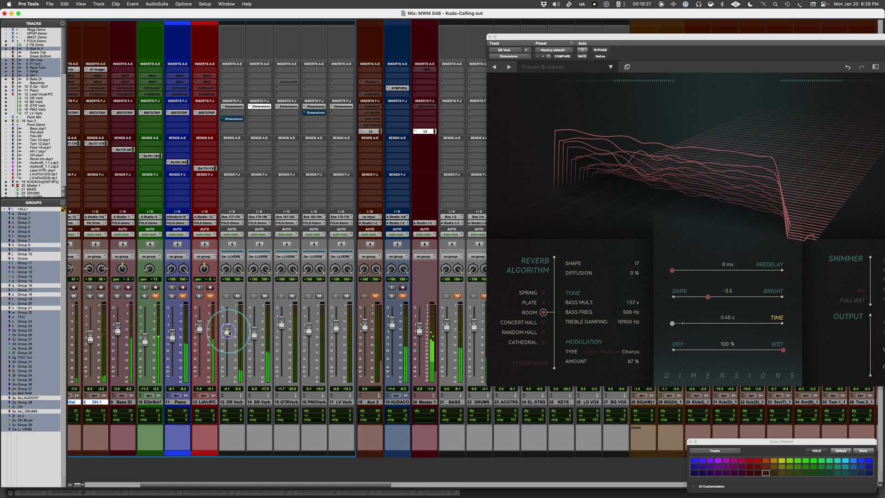
left_click_drag(227, 327, 228, 335)
Toggle the mute on BS Verb to compare the mix with and without the bass reverb, leaving it muted
left_click(264, 296)
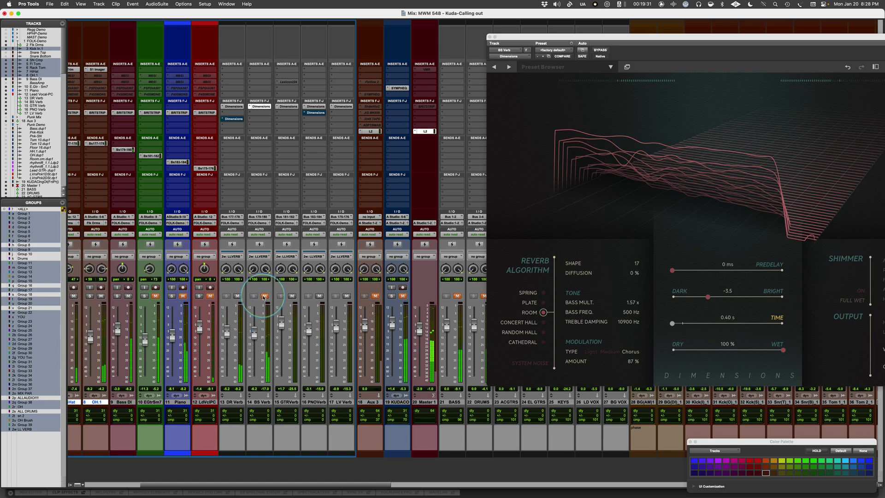
left_click(264, 296)
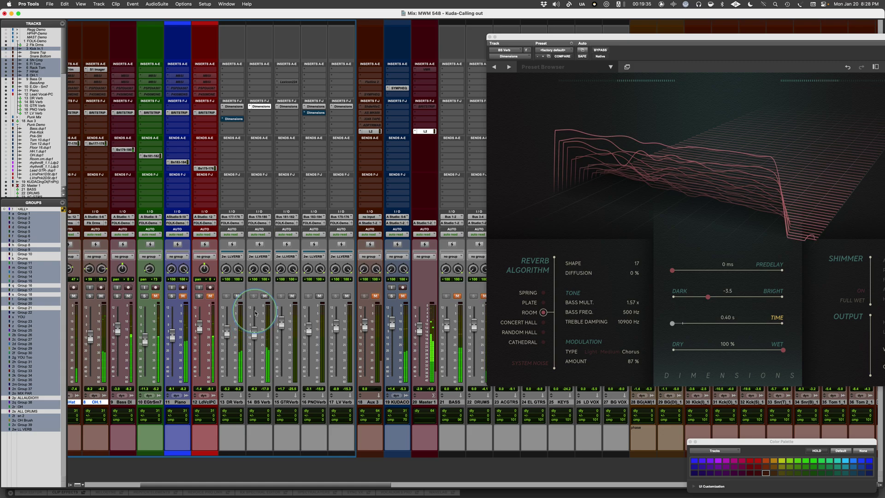
left_click(265, 297)
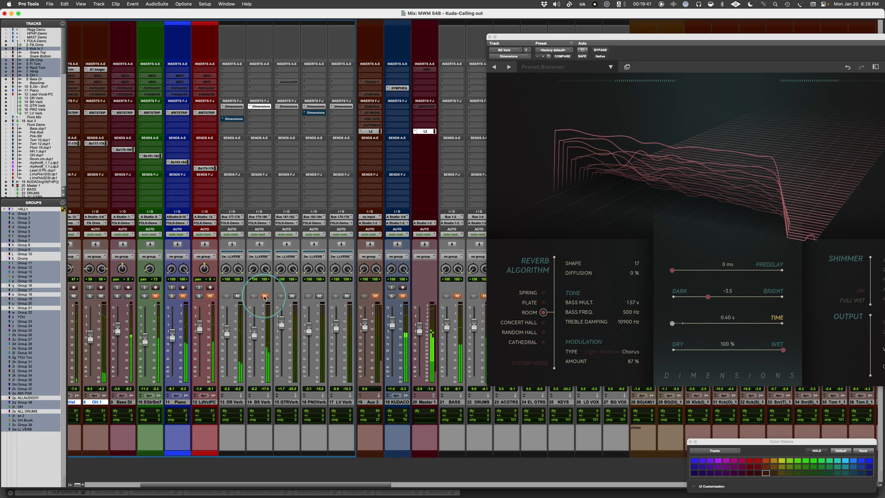
Unmute the BS Verb track and reposition the Dimensions window so the reverb return channels stay accessible
left_click(265, 297)
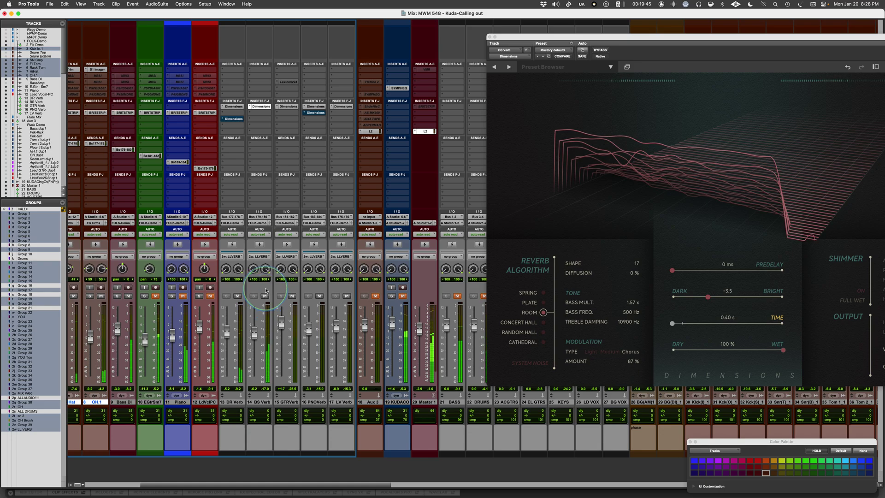
left_click_drag(559, 37, 369, 49)
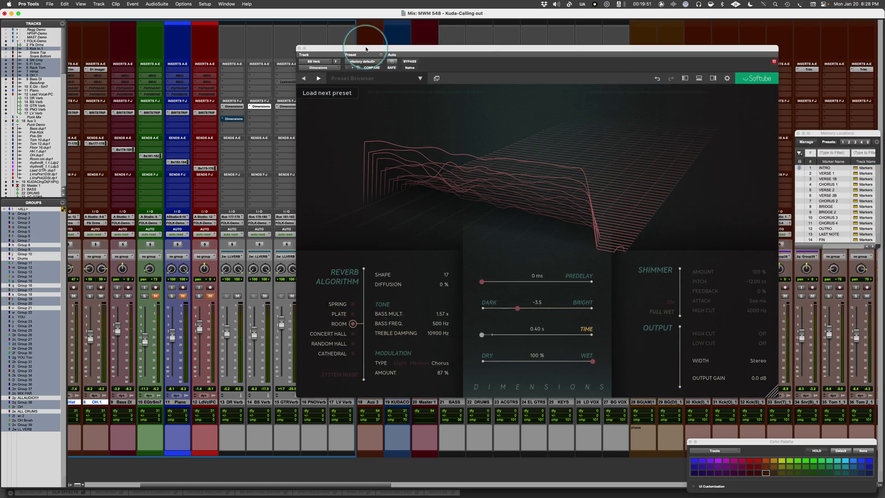
left_click_drag(367, 48, 406, 45)
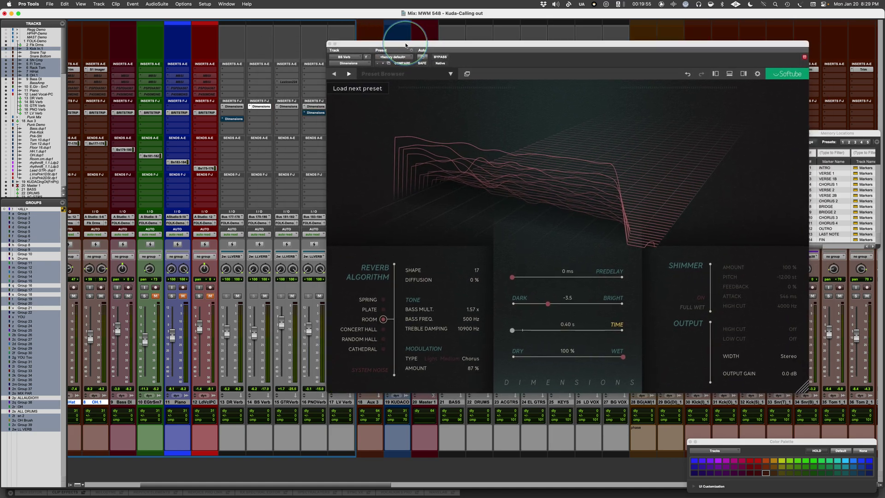
Unmute and solo EGtrSm7, and open the Dimensions reverb on GTR Verb with its window moved clear of that channel
left_click(156, 296)
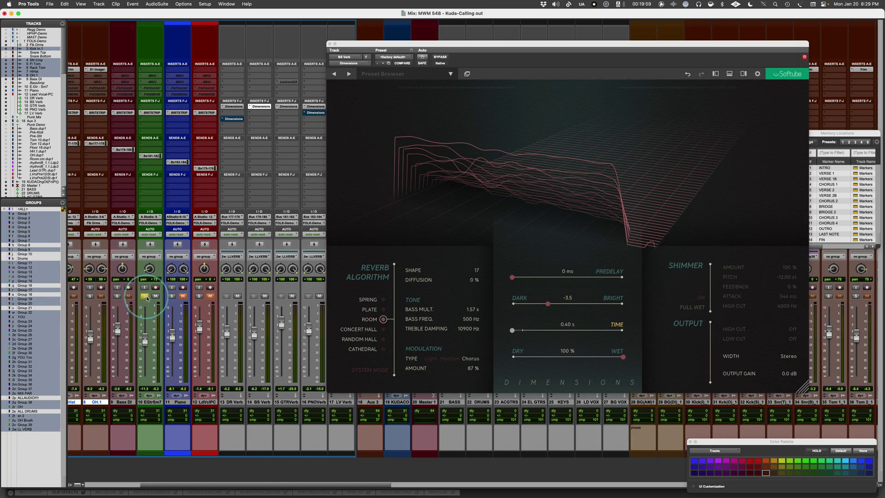
left_click(287, 107)
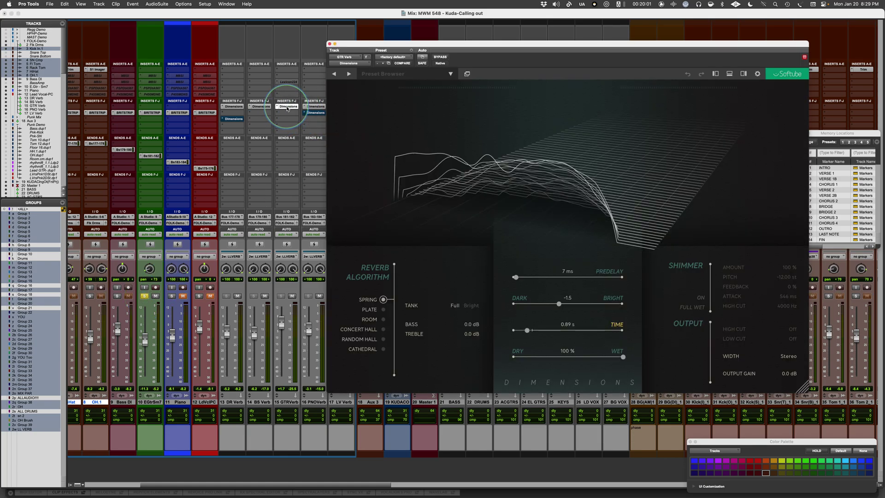
left_click_drag(528, 44, 502, 32)
mouse_move(339, 293)
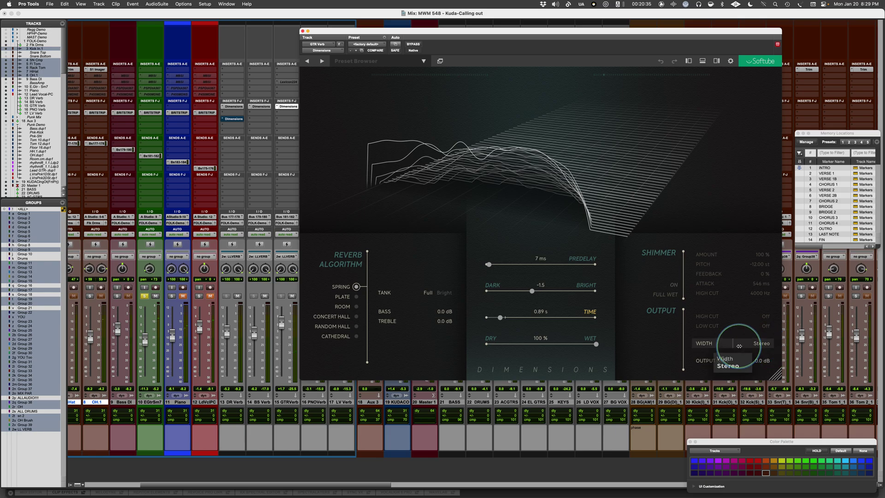
Audition the Mono and Sides output widths on the guitar reverb while adjusting the GTR Verb fader, and return the width to Stereo
left_click_drag(735, 344, 381, 357)
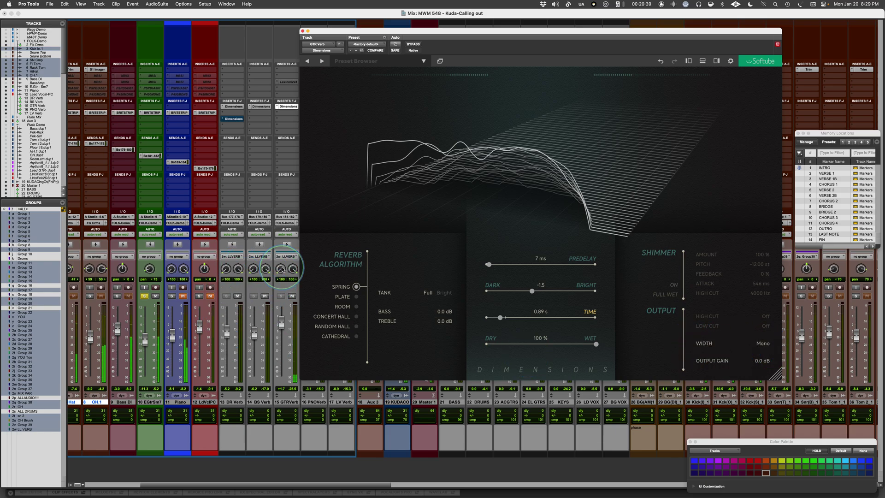
left_click_drag(289, 269, 278, 316)
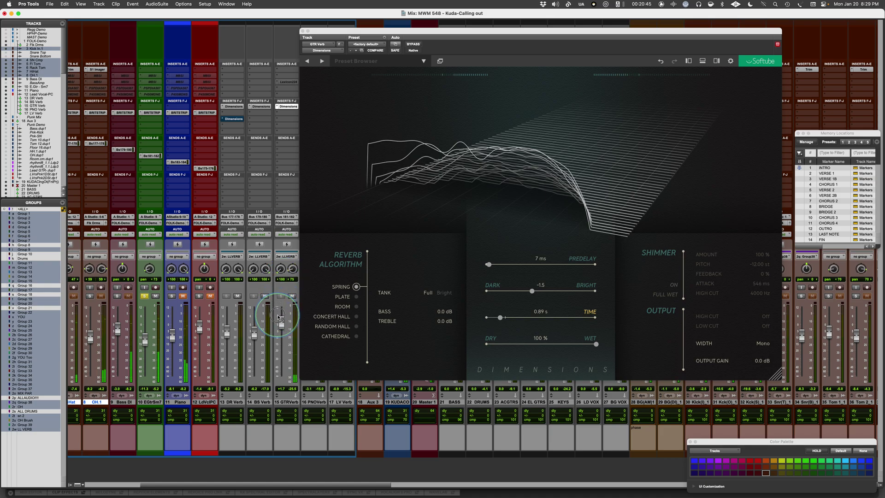
left_click_drag(278, 317, 282, 330)
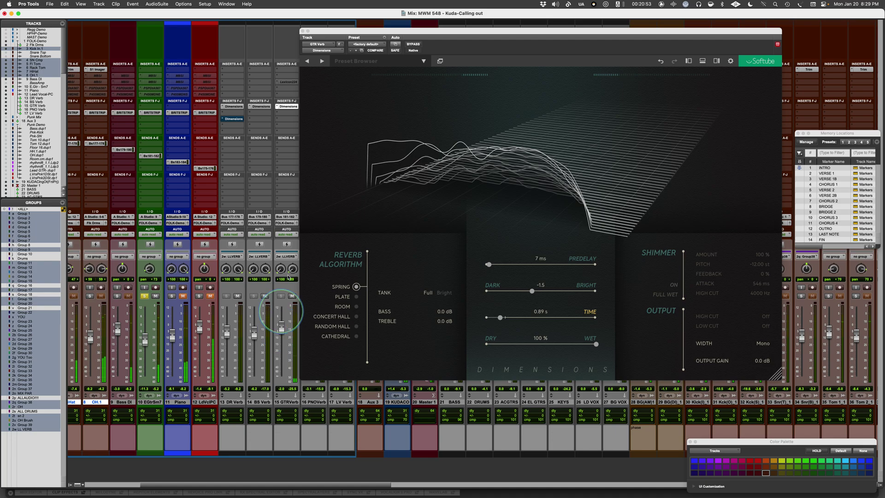
left_click_drag(764, 344, 733, 349)
mouse_move(281, 329)
left_mouse_down()
mouse_move(282, 318)
mouse_move(283, 328)
left_mouse_up()
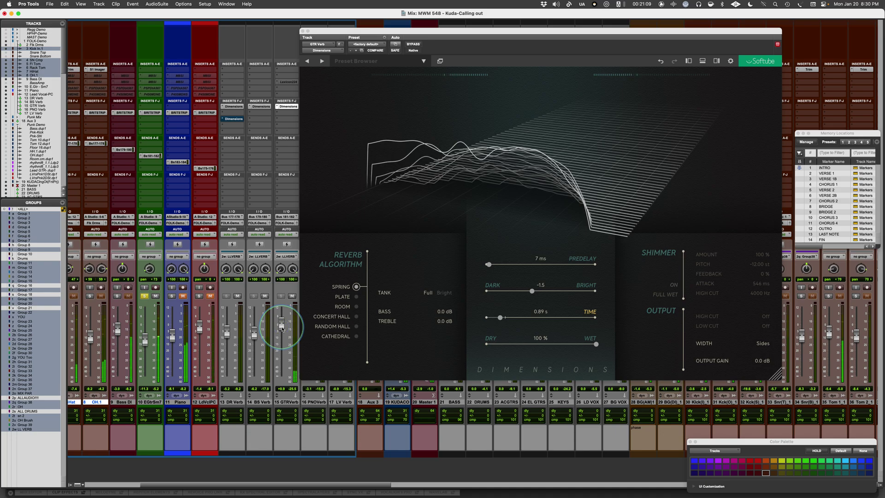
left_click_drag(744, 344, 744, 345)
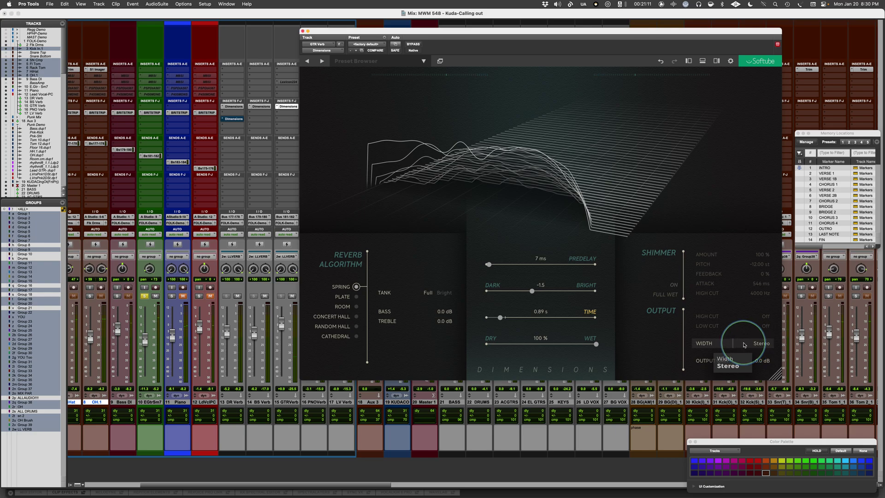
Set the guitar Spring reverb to the Bright tank, Time 1.08 s, Tone -2.4 and Predelay 18 ms
left_click(445, 294)
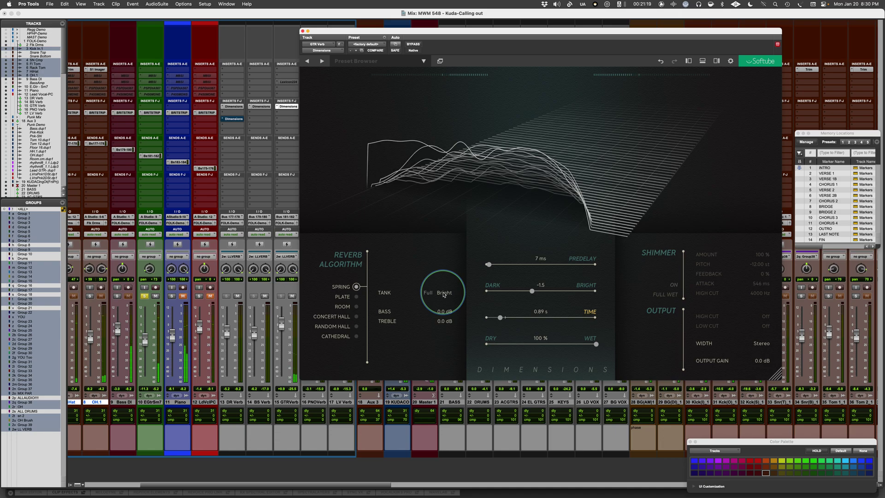
left_click_drag(500, 318, 505, 317)
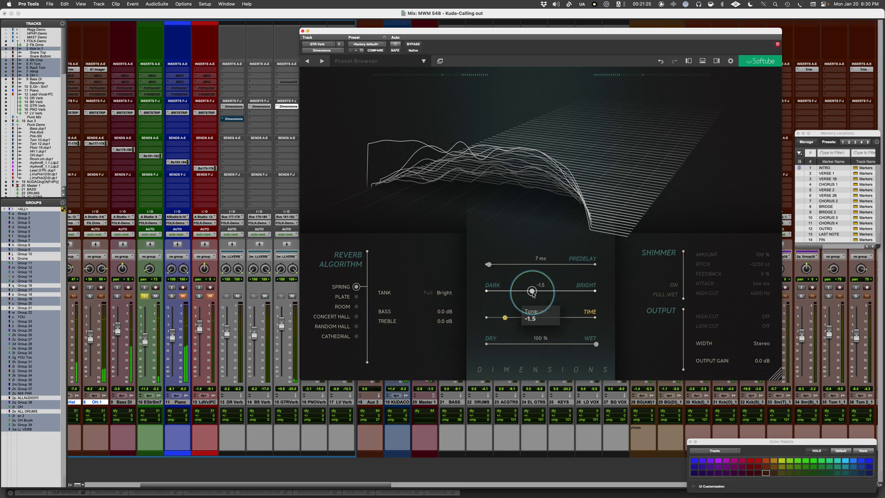
mouse_move(533, 294)
left_mouse_down()
mouse_move(571, 294)
mouse_move(524, 292)
left_mouse_up()
left_click_drag(489, 264, 507, 265)
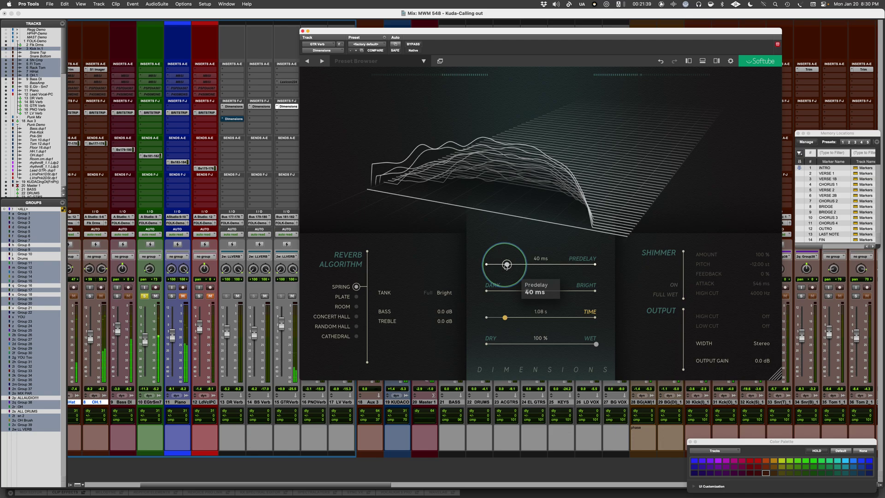
left_click_drag(506, 266, 498, 270)
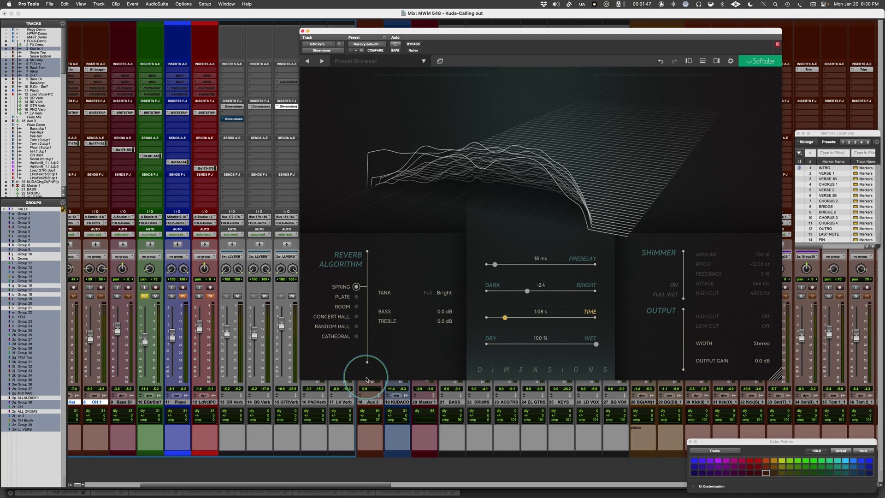
Shorten the guitar reverb's Time to 0.40 s and raise its Predelay to 23 ms
mouse_move(530, 316)
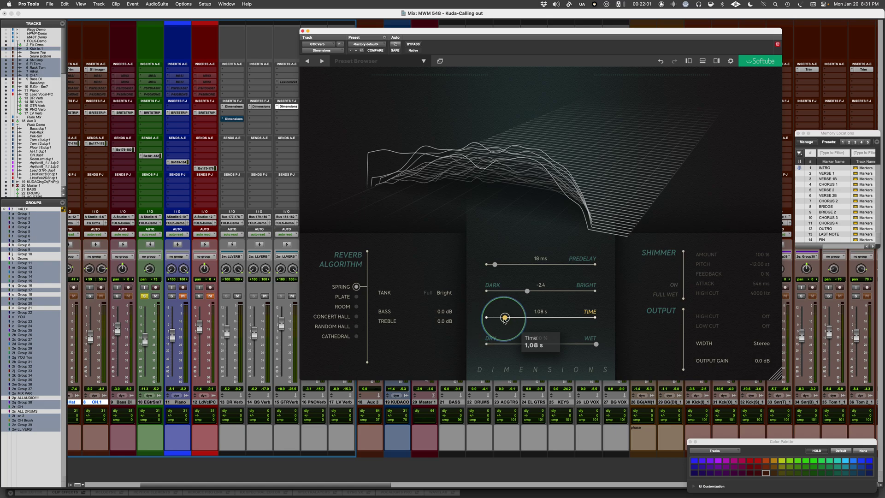
left_click_drag(506, 319, 484, 317)
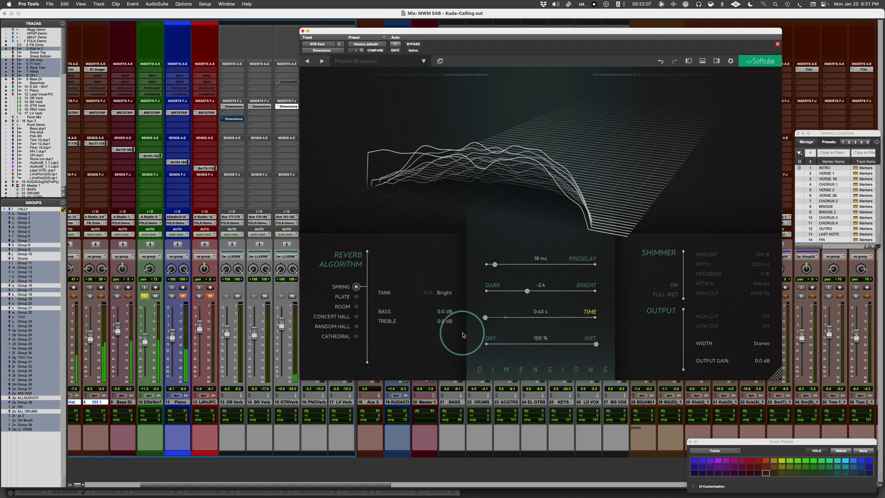
mouse_move(495, 264)
left_mouse_down()
mouse_move(512, 264)
mouse_move(498, 264)
left_mouse_up()
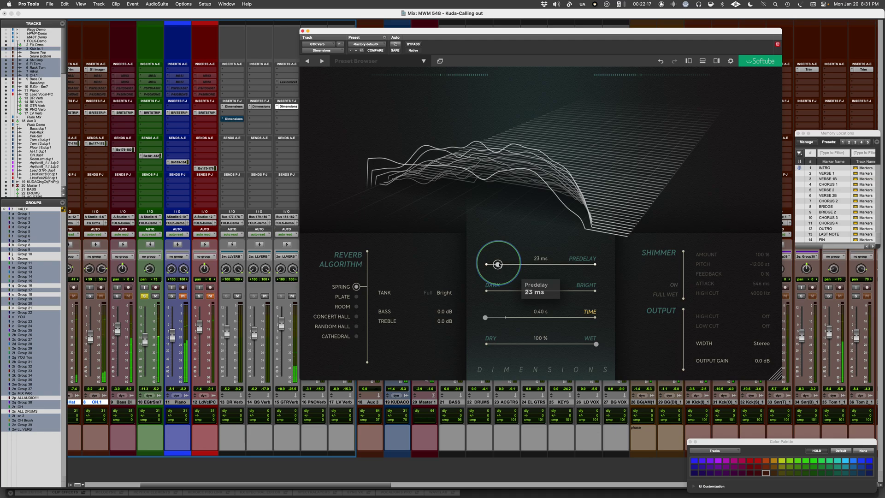
Unsolo EGtrSm7, lower the GTR Verb fader, and toggle that return's mute to compare the mix with and without it
left_click(145, 296)
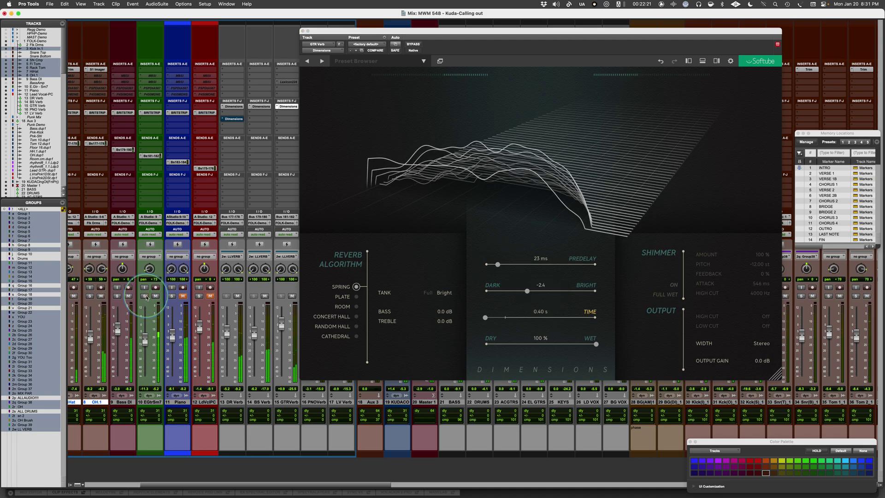
left_click_drag(281, 324, 283, 331)
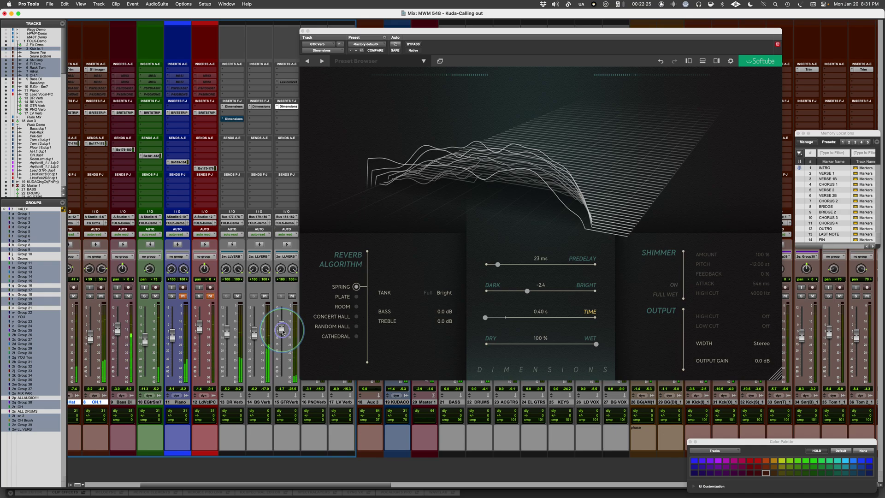
left_click(292, 297)
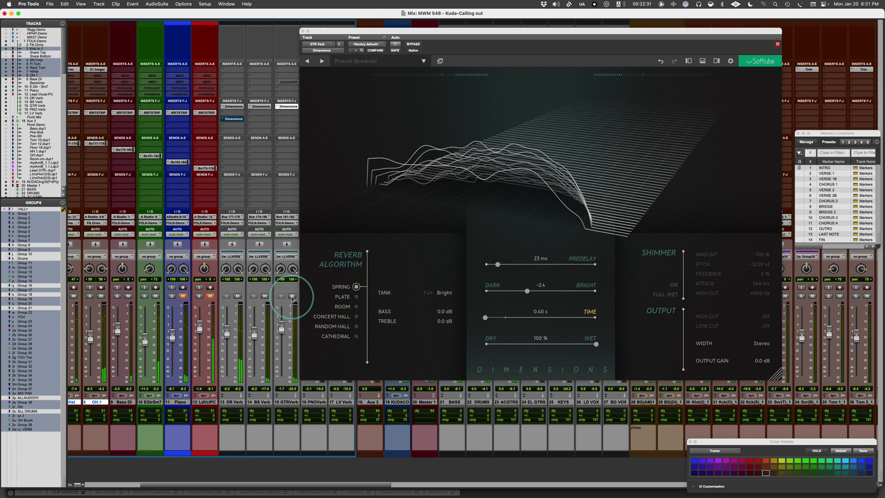
left_click(156, 403)
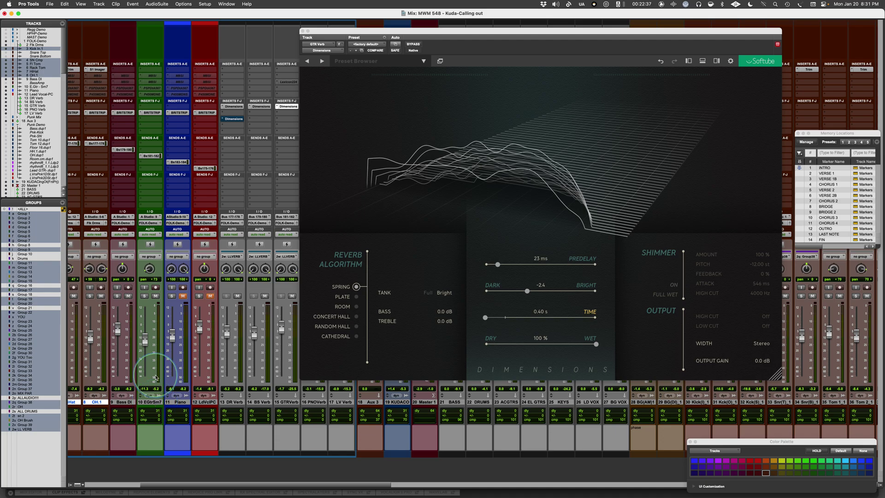
Unmute and solo the Piano track
left_click(183, 296)
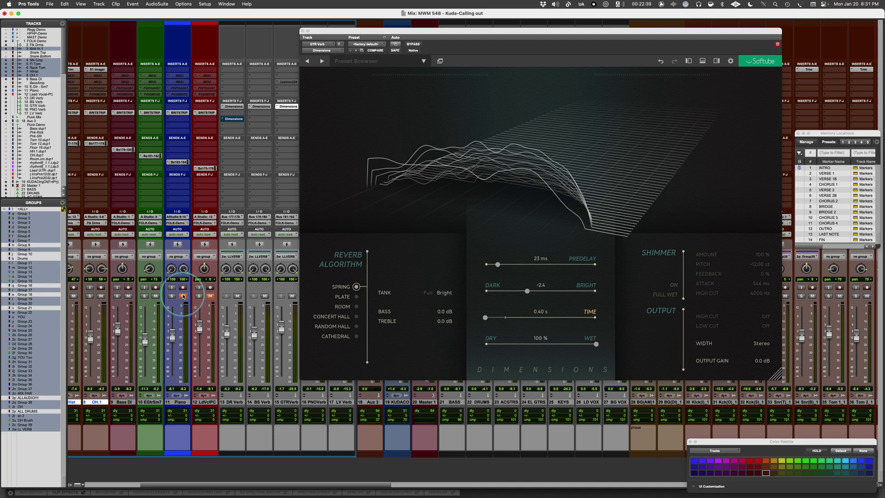
left_click(183, 296)
left_click(171, 296)
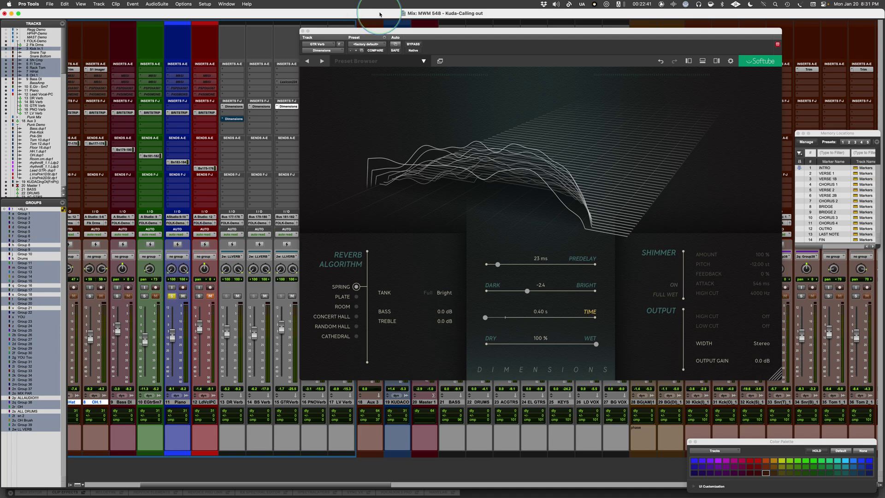
Open the first Dimensions insert on PNO Verb and place its window fully in view over the mixer
left_click(392, 31)
left_click_drag(393, 31, 475, 18)
left_click(315, 107)
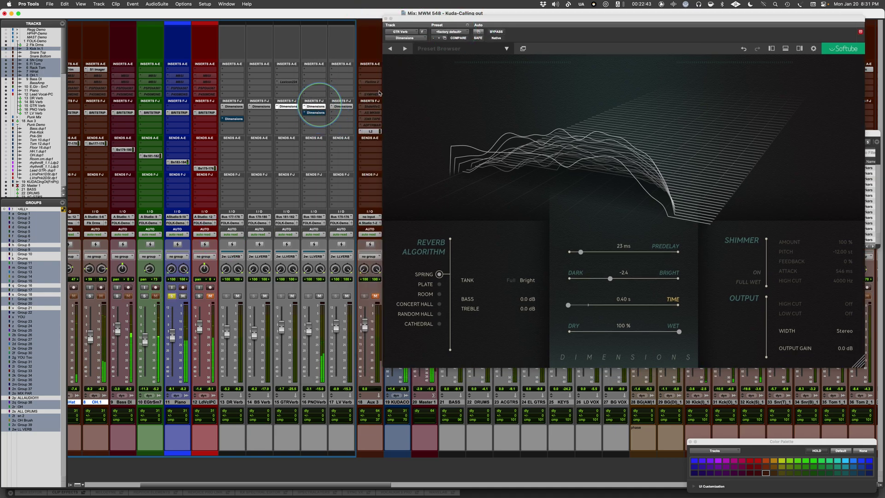
left_click(538, 21)
left_click_drag(548, 19, 383, 31)
left_click(292, 356)
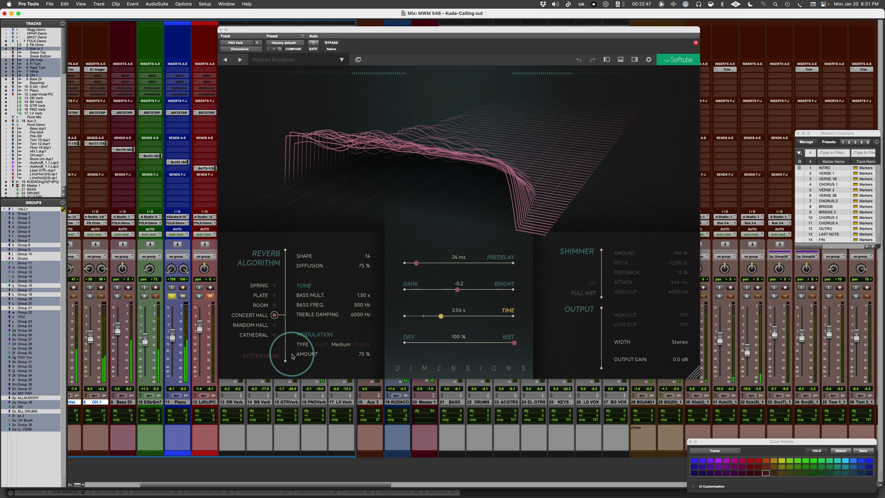
Show the comparison and metering section, copy the piano reverb's A settings to B, and switch to B
left_click(635, 59)
left_click(705, 189)
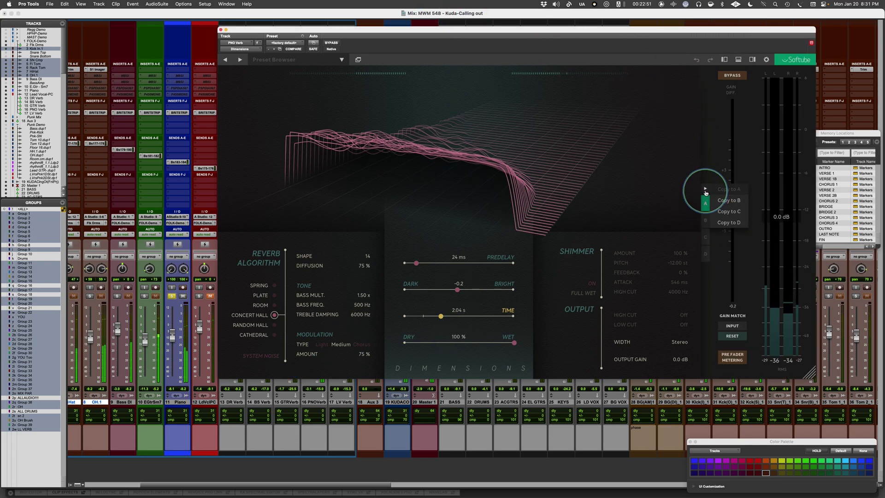
left_click(724, 206)
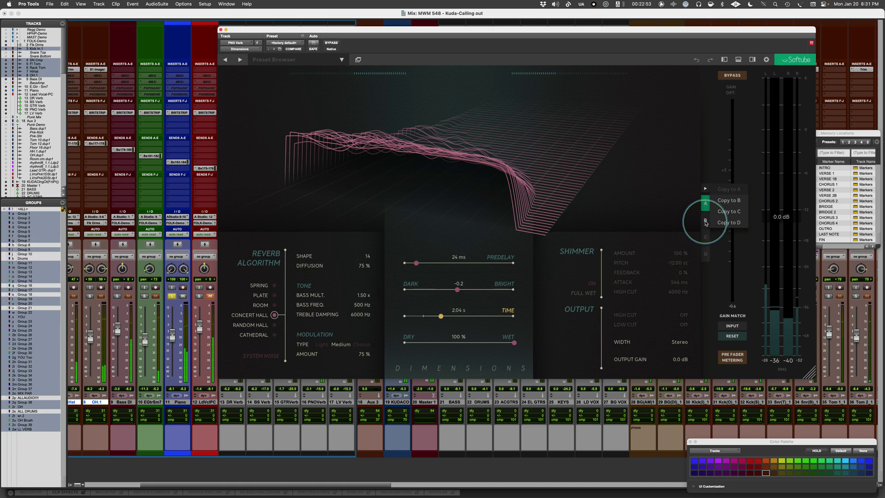
left_click(706, 221)
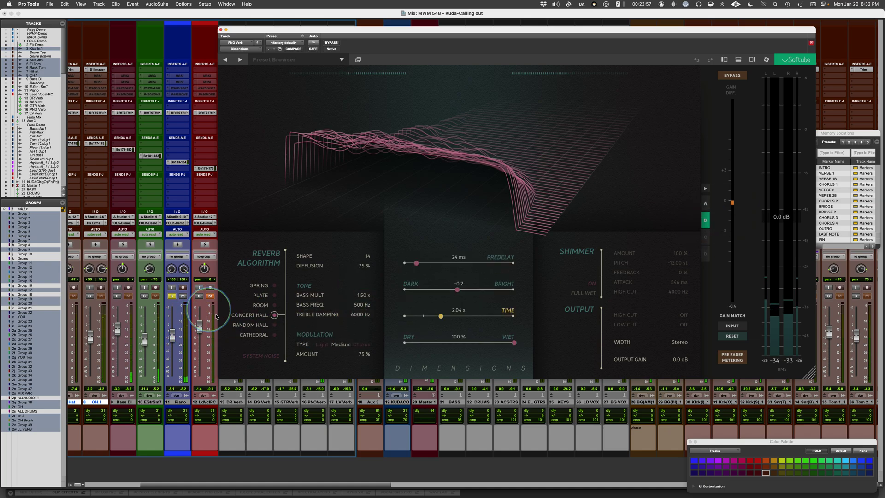
Set the piano Concert Hall reverb's Shape to 69 and its Diffusion to 0 %
mouse_move(239, 317)
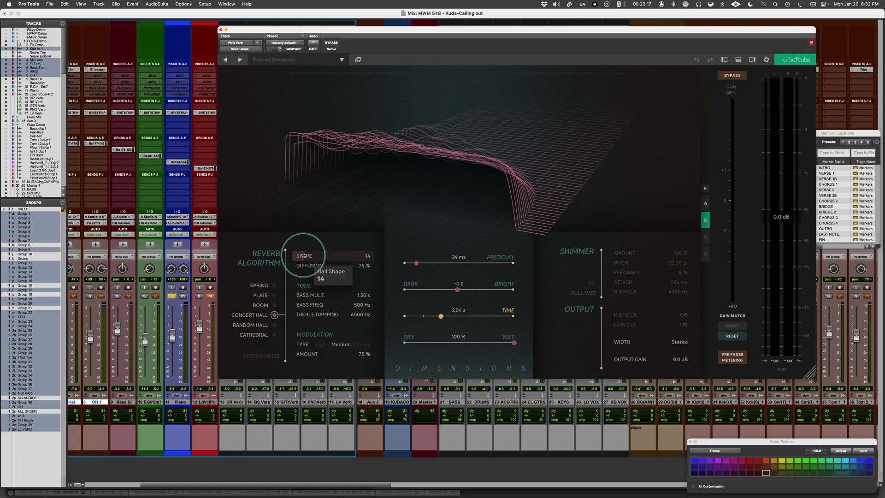
mouse_move(303, 255)
left_mouse_down()
mouse_move(367, 247)
mouse_move(371, 255)
mouse_move(299, 257)
left_mouse_up()
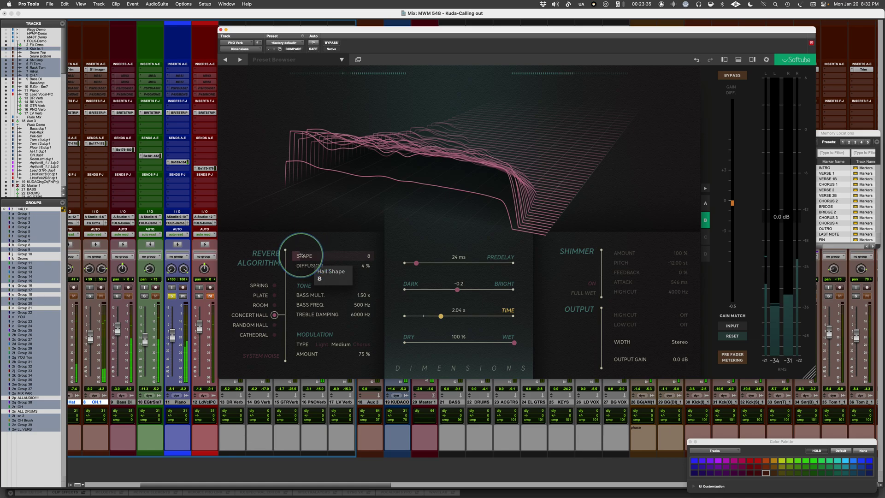
left_click_drag(297, 255, 346, 253)
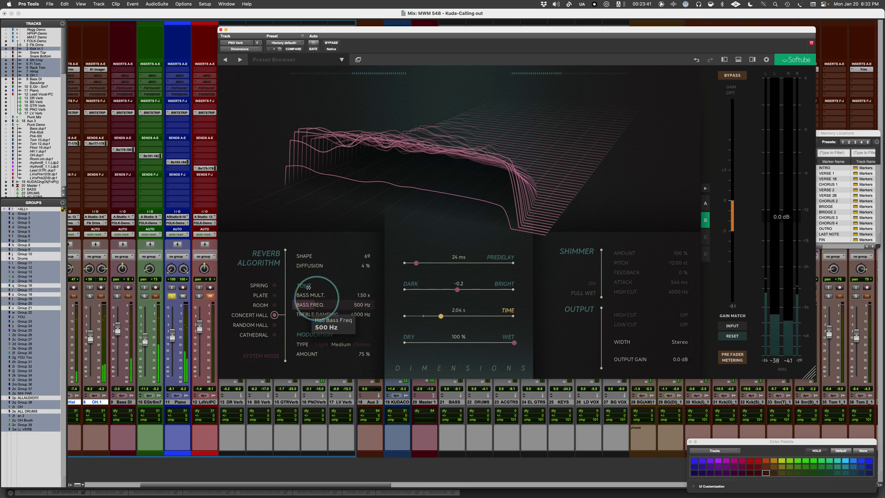
left_click_drag(297, 267, 290, 270)
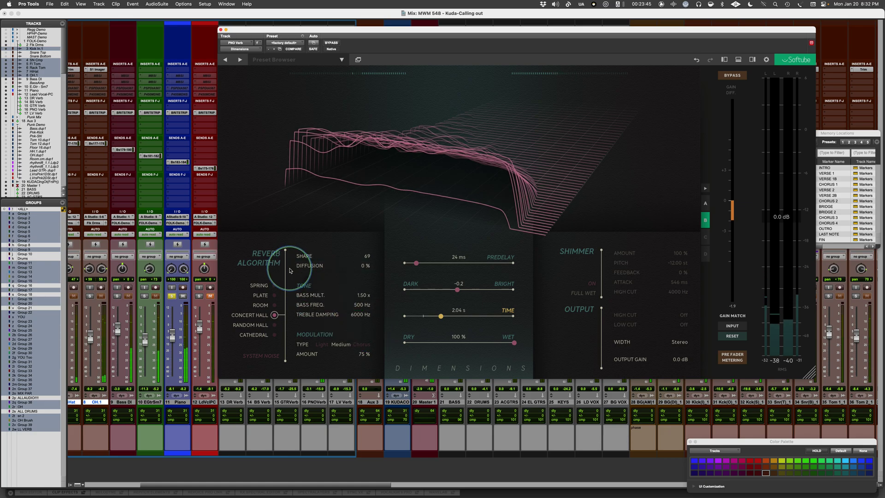
Set the piano Concert Hall reverb's Time to 1.86 s and brighten its Tone to 7.5
mouse_move(417, 264)
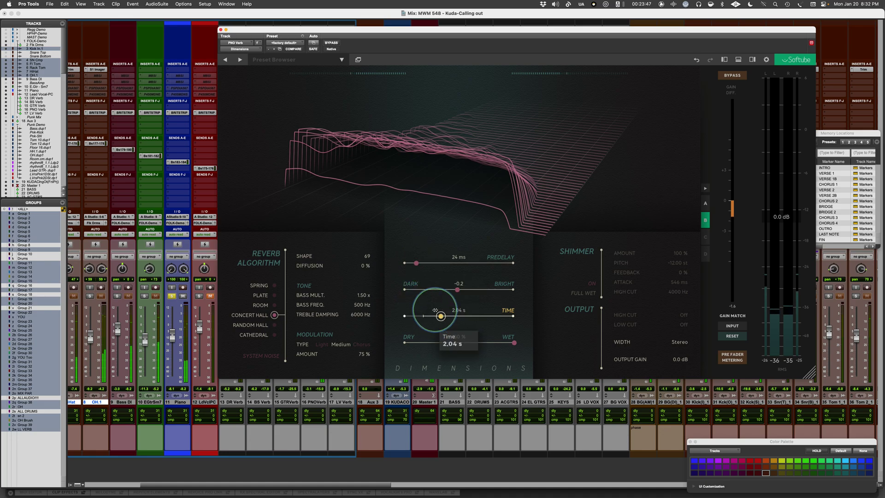
left_click_drag(440, 316, 491, 292)
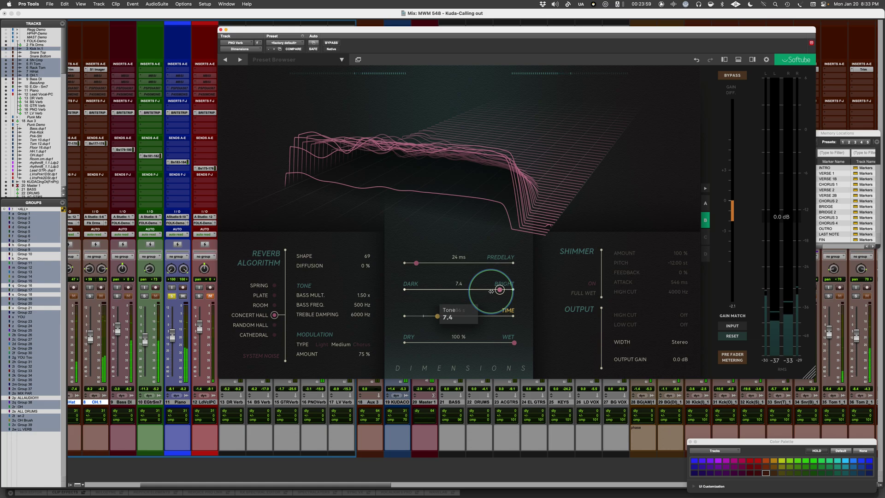
left_click_drag(492, 292, 501, 291)
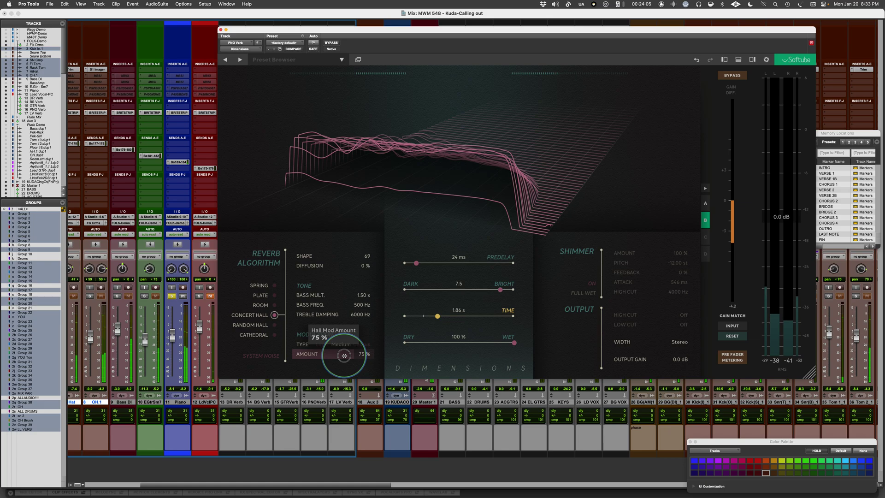
Audition the piano reverb's modulation Amount at 100 % and reduce it to 14 %
left_click_drag(345, 356, 369, 355)
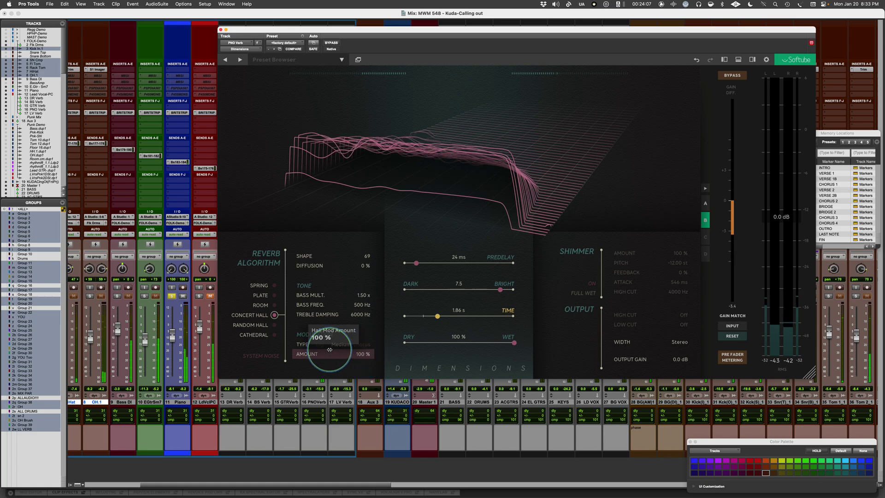
left_click_drag(370, 355, 314, 358)
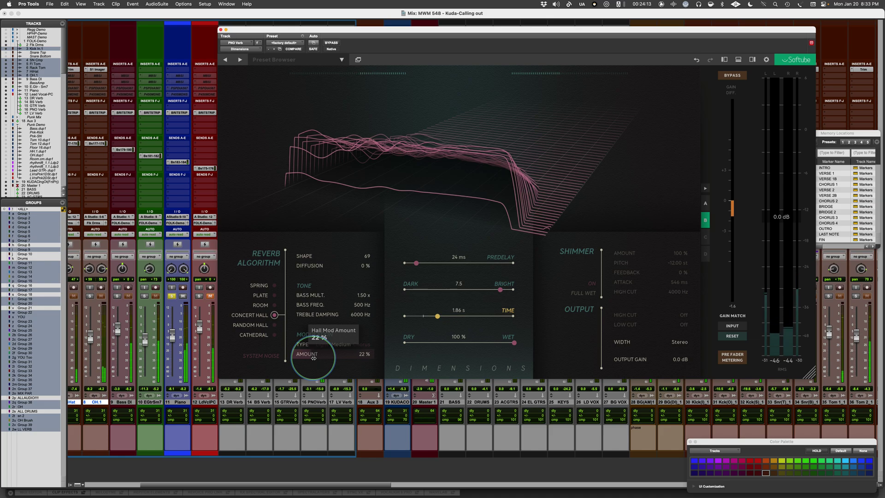
left_click_drag(314, 358, 309, 356)
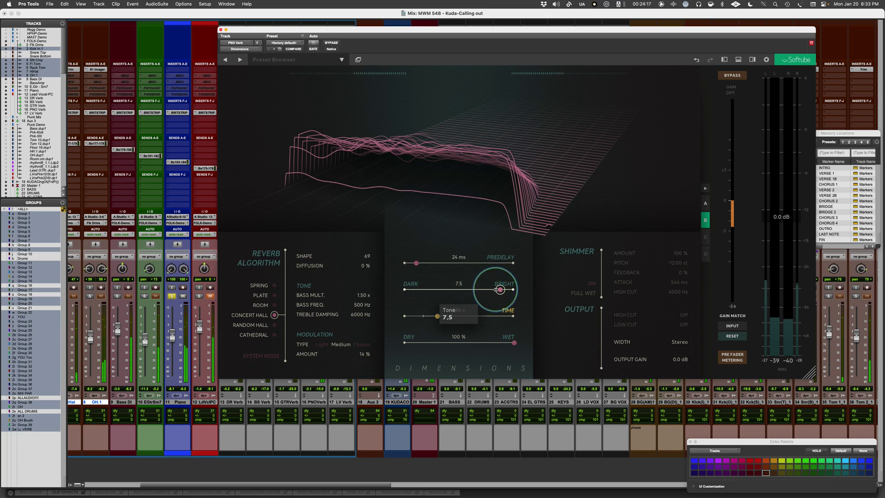
Set the piano reverb's Time to 1.50 s, its Predelay to 11 ms and its Shape to 31
left_click_drag(437, 316, 430, 316)
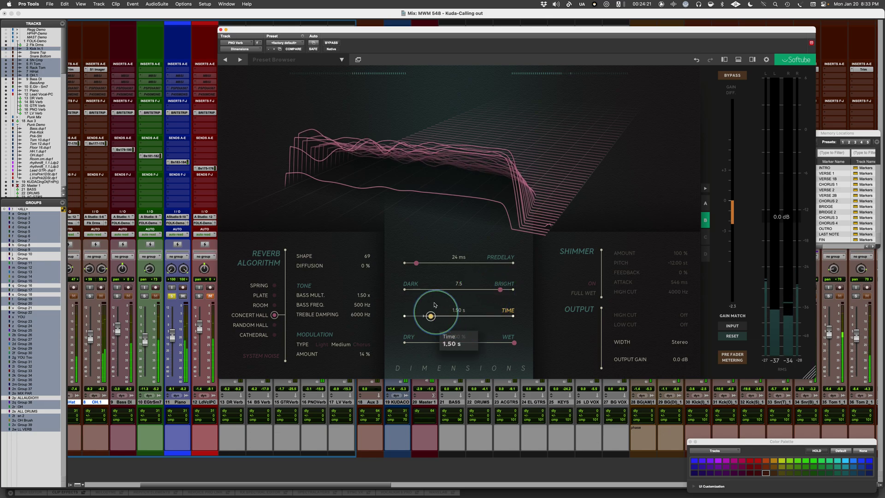
left_click_drag(415, 264, 410, 265)
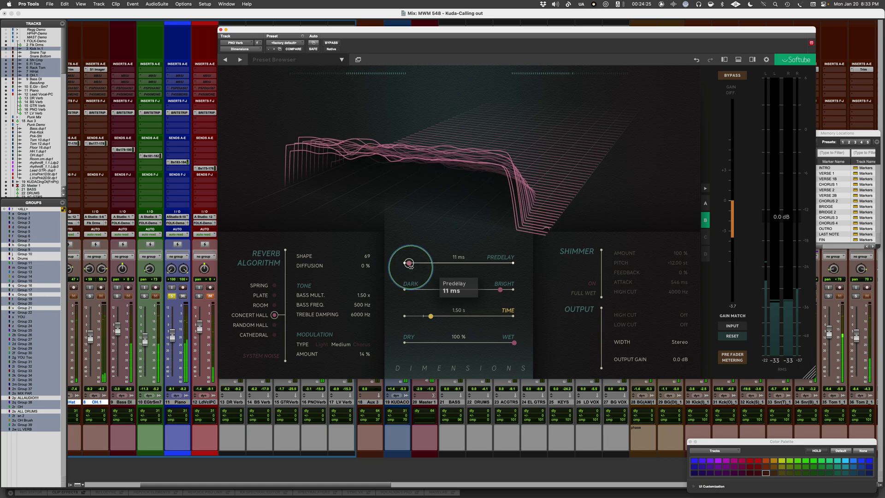
left_click_drag(358, 257, 320, 258)
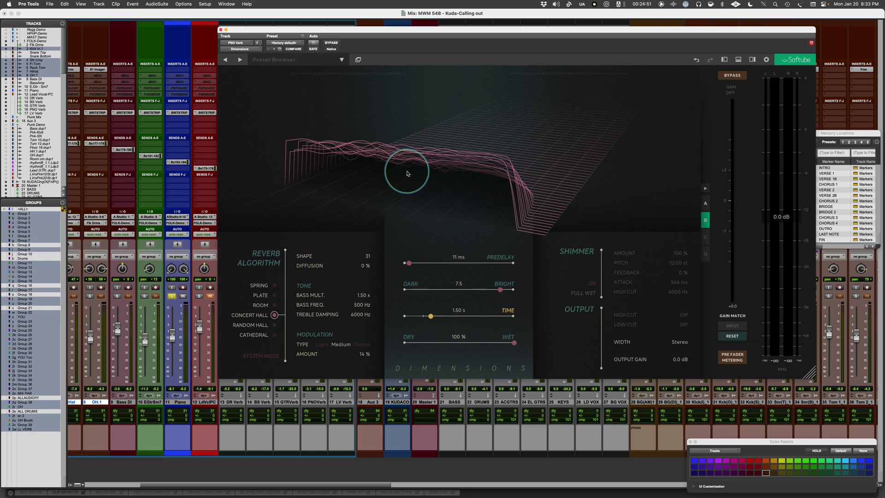
Close the piano reverb window and switch the solo from the Piano track to the lead vocal track
left_click_drag(373, 30, 489, 32)
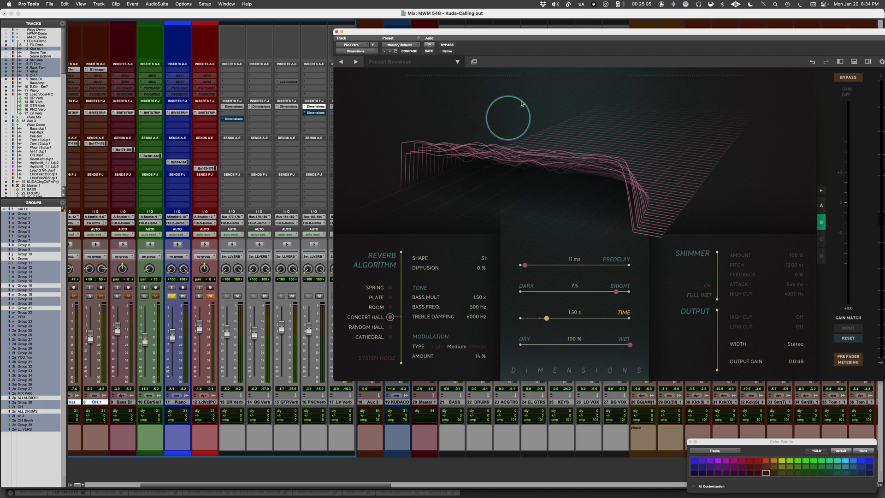
left_click_drag(552, 32, 432, 36)
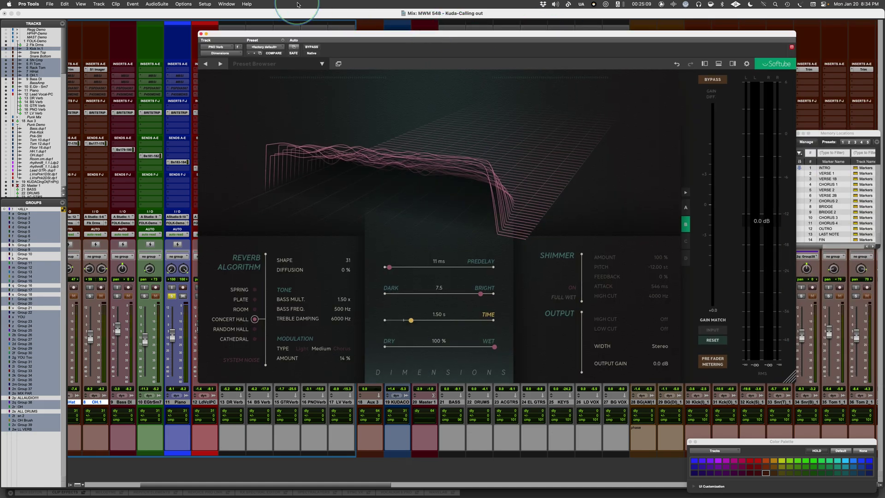
left_click(201, 34)
left_click(172, 296)
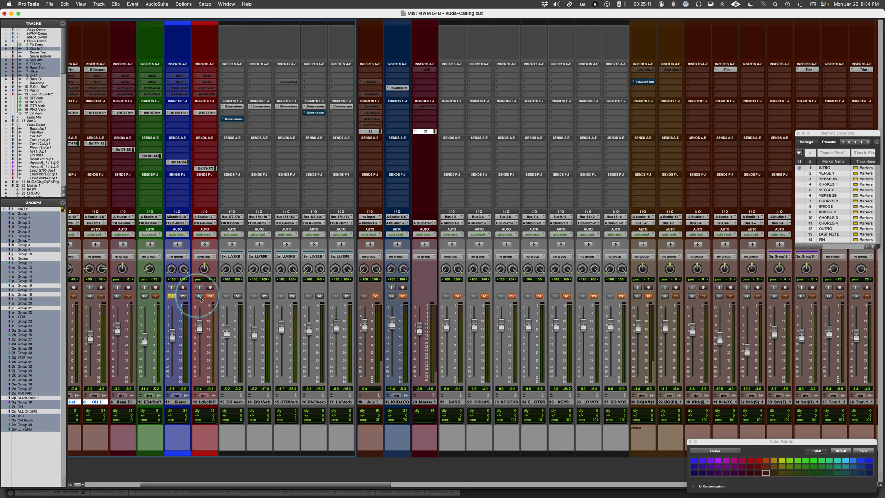
left_click(199, 295)
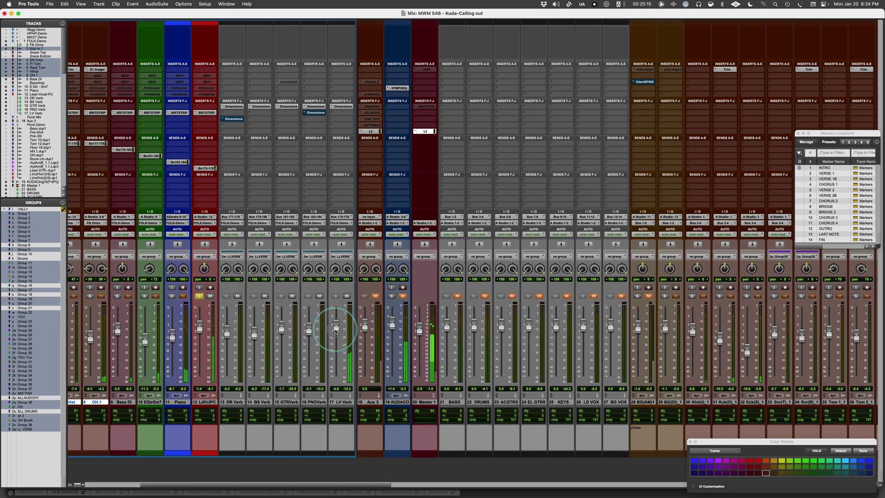
Open the Dimensions insert on LV Verb and show its comparison and metering section
left_click(345, 106)
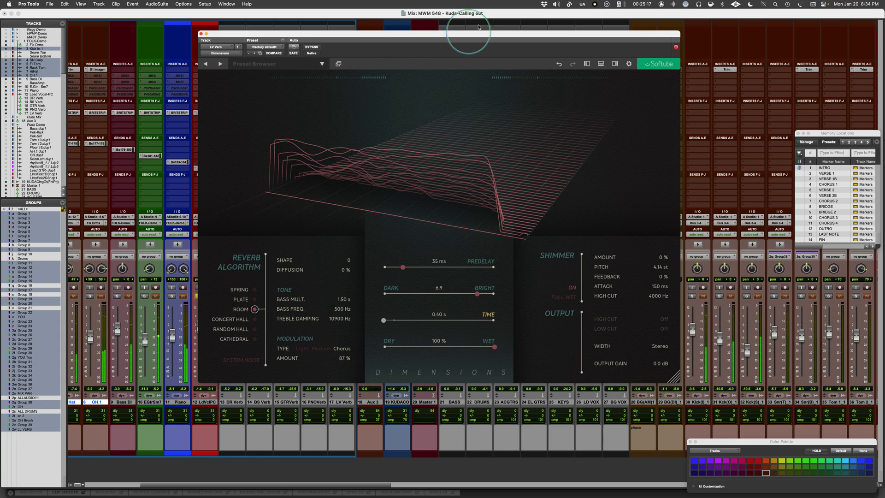
left_click_drag(489, 35, 454, 40)
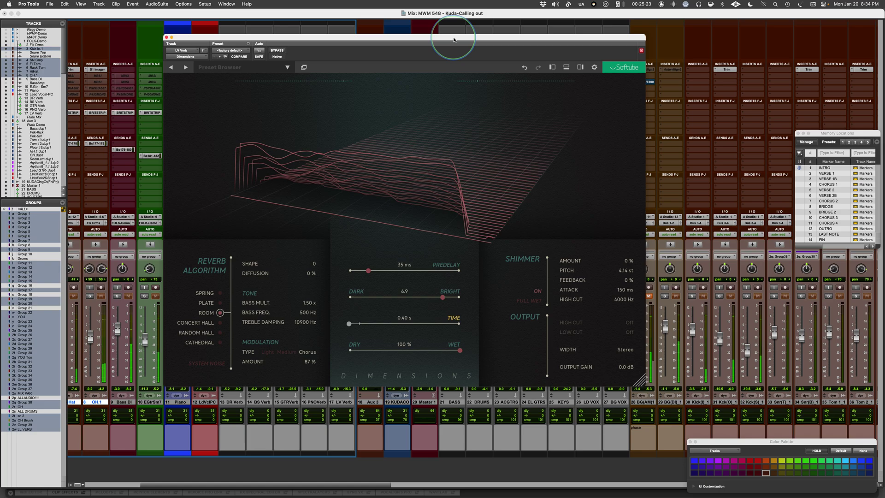
left_click(580, 67)
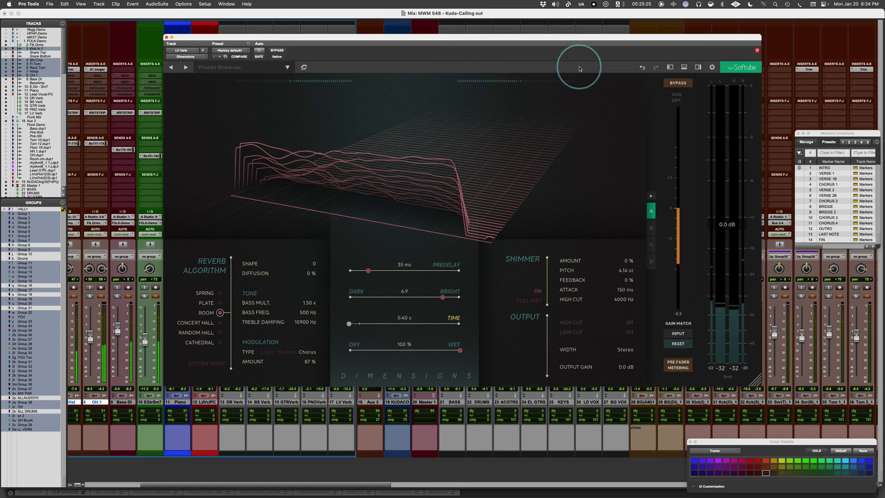
Copy the lead vocal reverb's A settings to B and switch to B
left_click(651, 196)
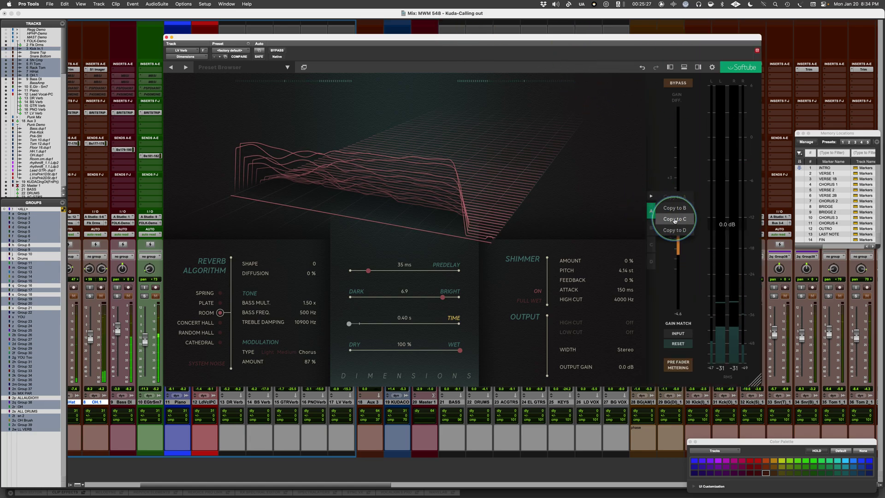
left_click(675, 208)
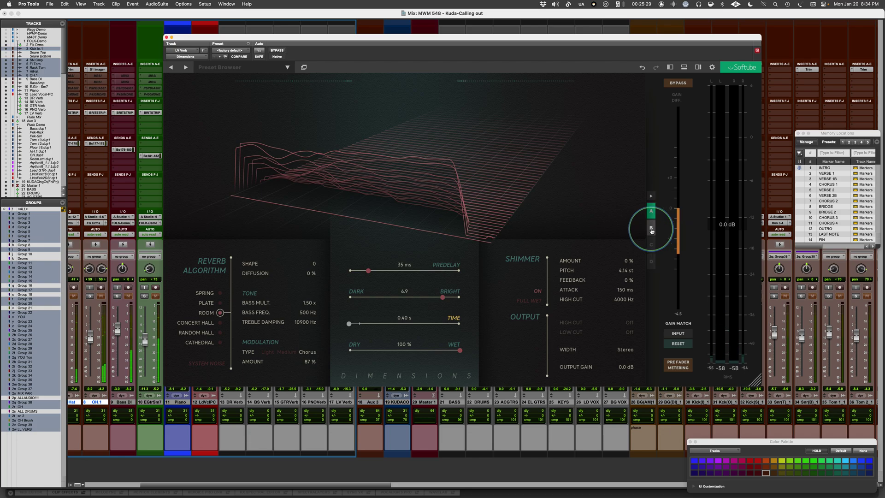
left_click(651, 228)
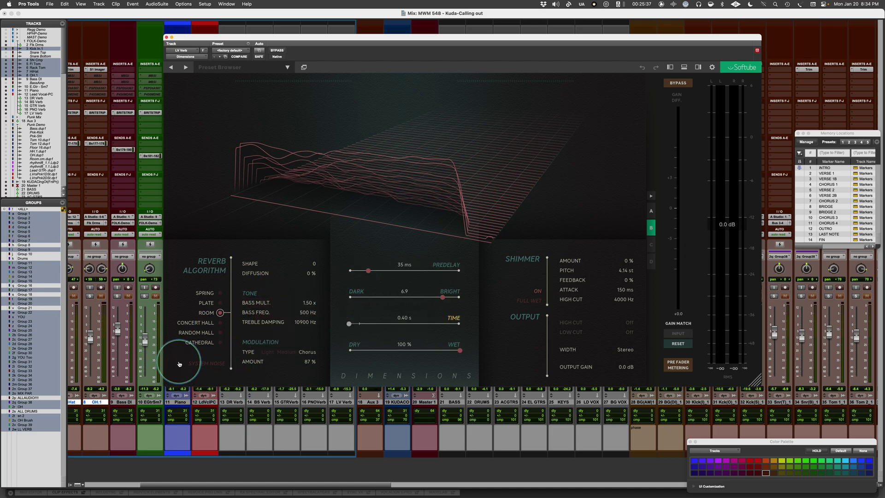
Change the vocal reverb's algorithm to Random Hall with Time at 1.50 s and Tone at 0.0
left_click(206, 334)
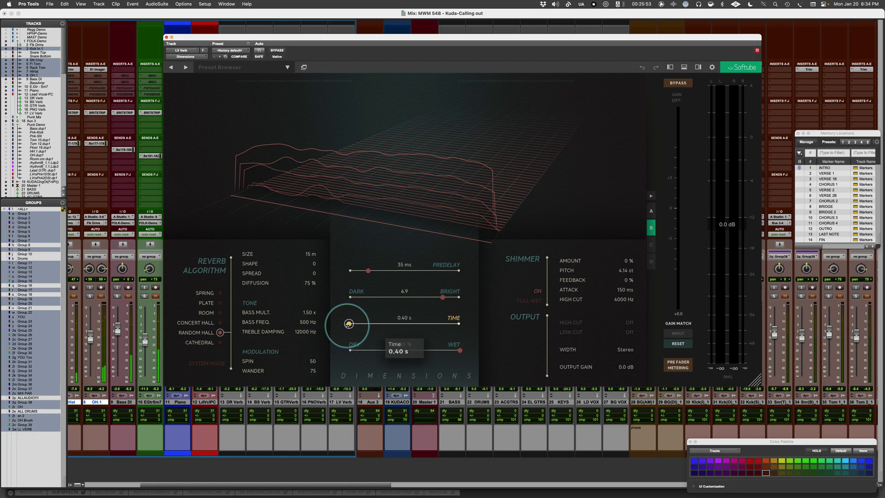
left_click_drag(349, 324, 376, 329)
left_click_drag(442, 297, 404, 297)
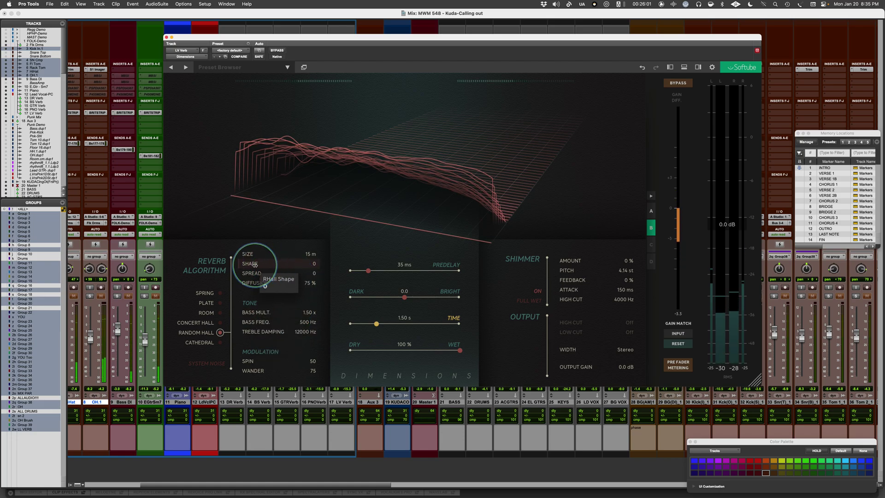
Audition the vocal Random Hall reverb with its Spread raised to 95 and its Shape to 47
left_click_drag(257, 273, 317, 273)
scroll(262, 266, "up", 5)
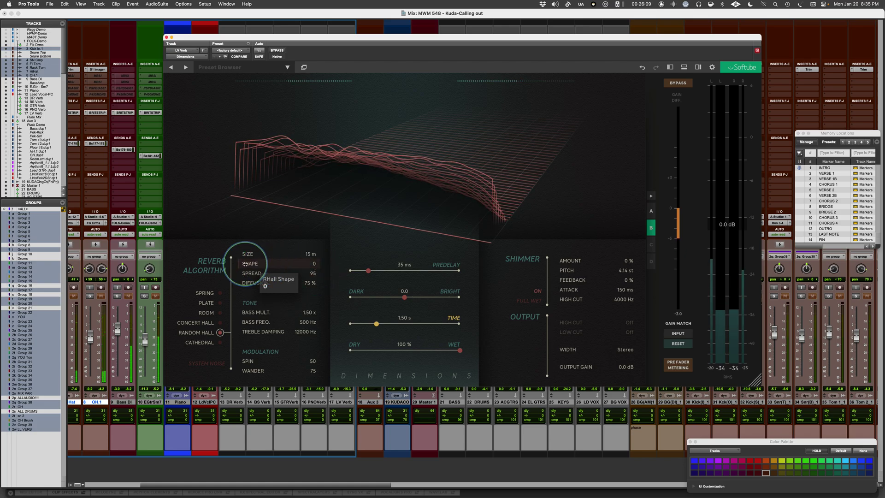
scroll(263, 263, "down", 1)
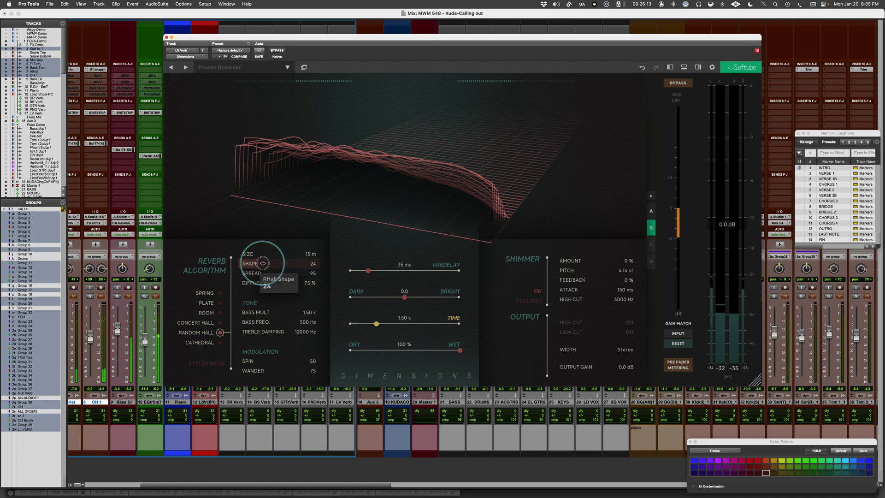
left_click_drag(263, 263, 279, 262)
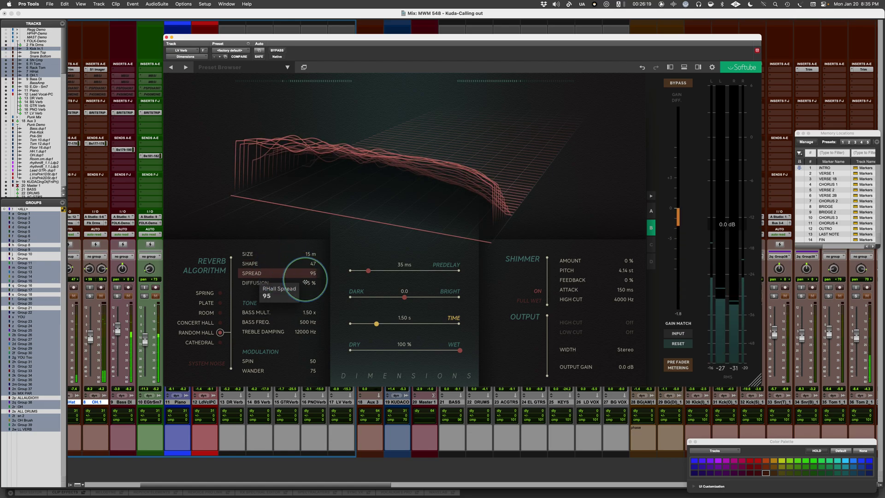
Reduce the Random Hall's Spread and Shape to 0 and set its Predelay to 0 ms
scroll(306, 273, "down", 4)
left_click_drag(305, 274, 246, 274)
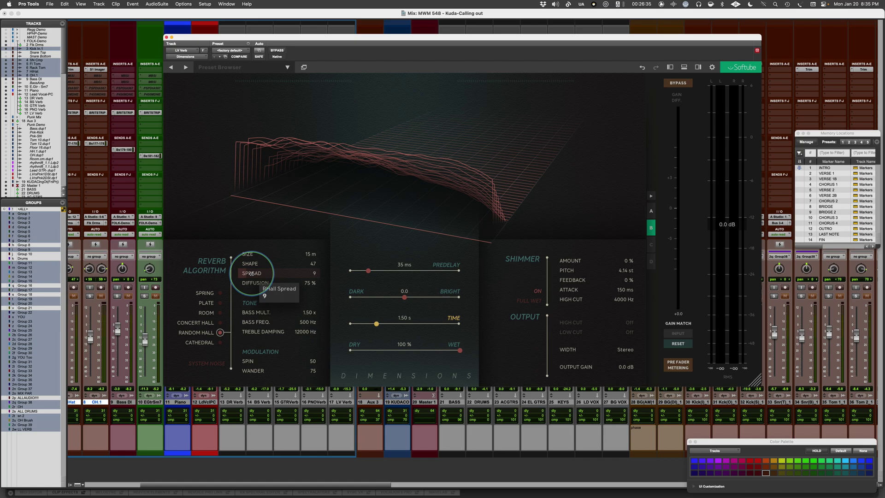
left_click_drag(251, 274, 192, 261)
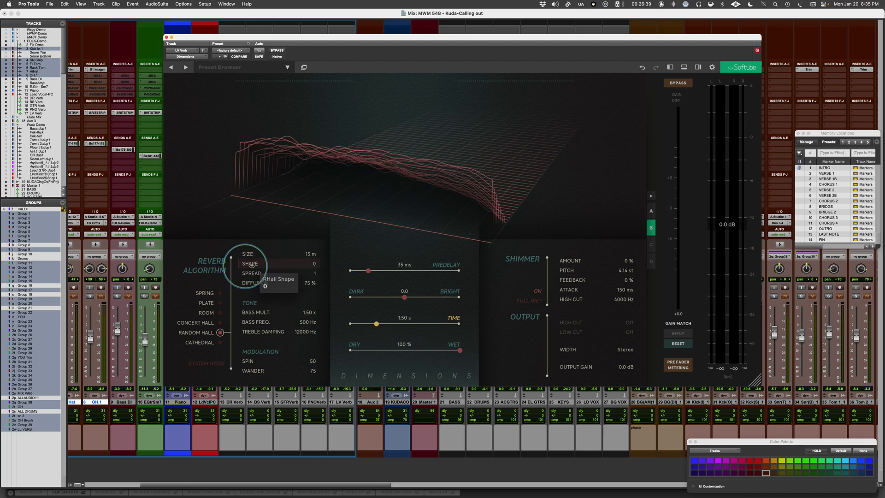
left_click_drag(250, 274, 220, 274)
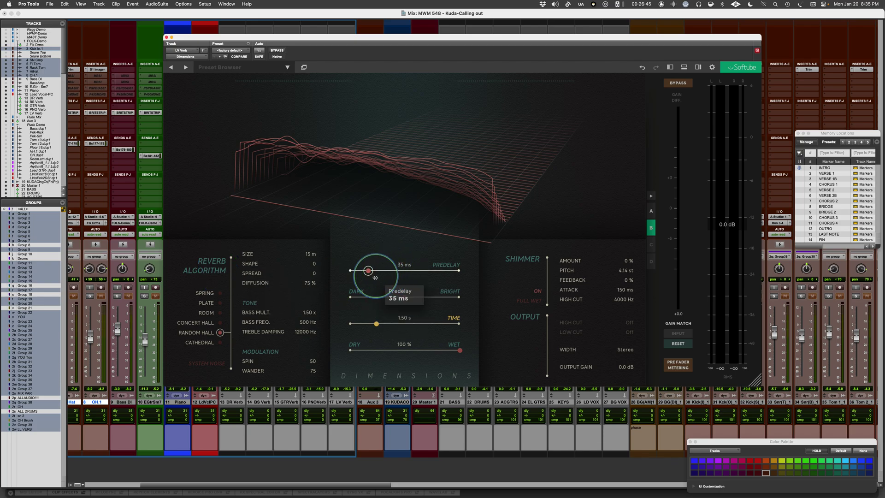
left_click_drag(375, 277, 235, 266)
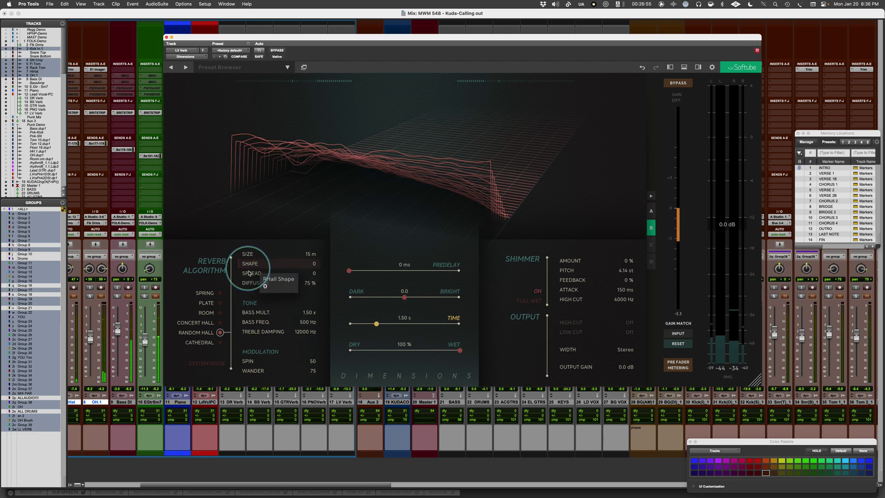
Audition higher Shape and Spread values on the vocal reverb and settle on Shape 28, Spread 13 and Size 15 m
left_click_drag(250, 271, 297, 275)
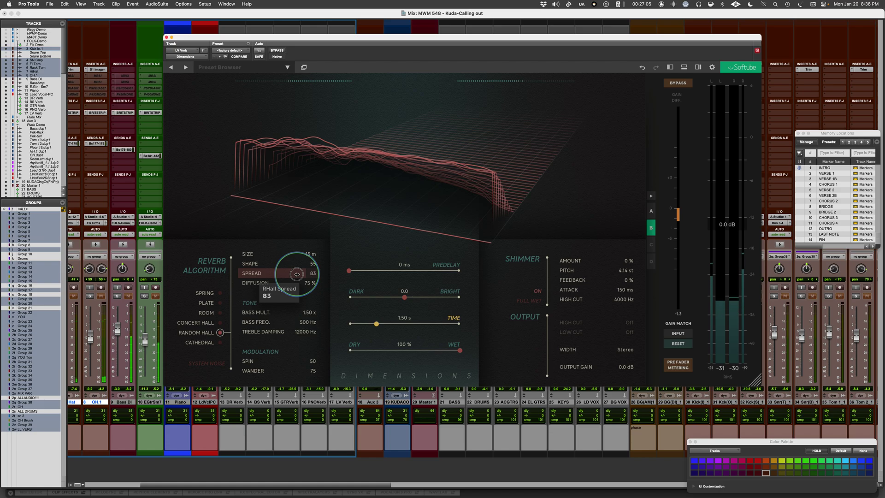
left_click_drag(297, 274, 247, 255)
left_click_drag(256, 253, 273, 254)
Set the vocal reverb's Diffusion to 0 %, its Time to 1.56 s and its Tone to 3.0
left_click_drag(299, 283, 237, 286)
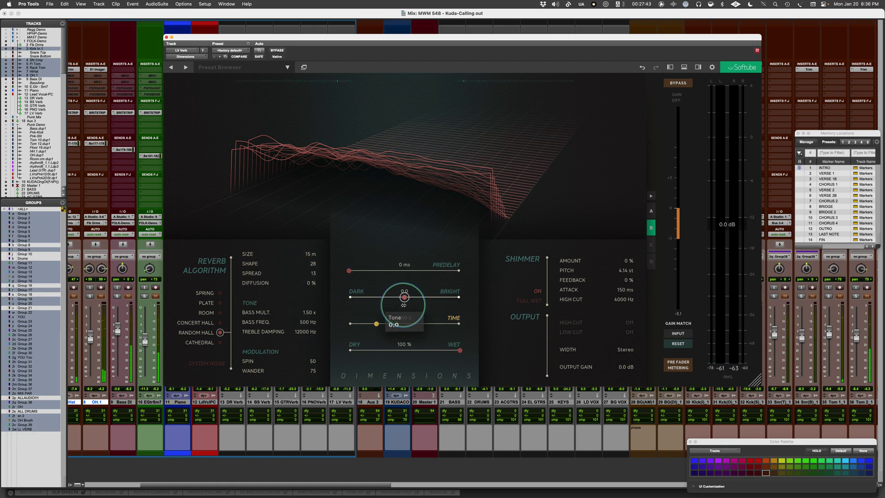
mouse_move(378, 324)
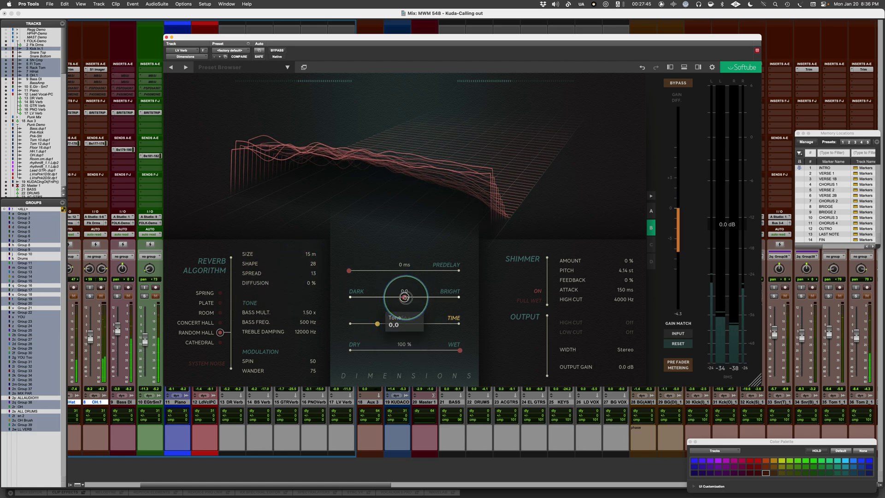
left_click_drag(404, 297, 420, 296)
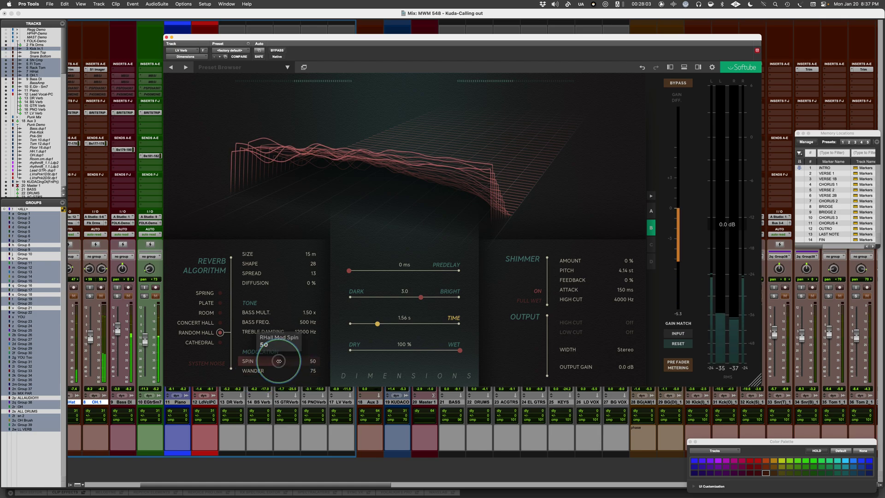
Audition the Random Hall's Spin and Wander modulation at 100 and set both to 0
left_click_drag(279, 361, 320, 362)
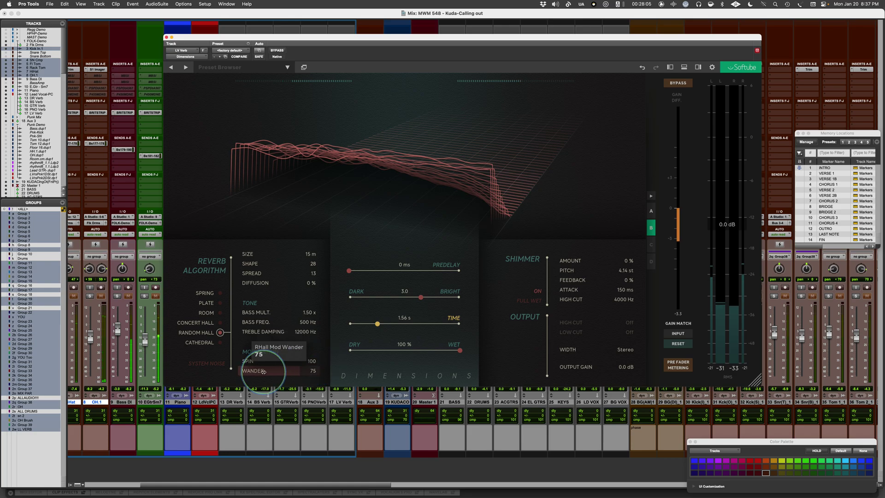
left_click_drag(267, 371, 308, 382)
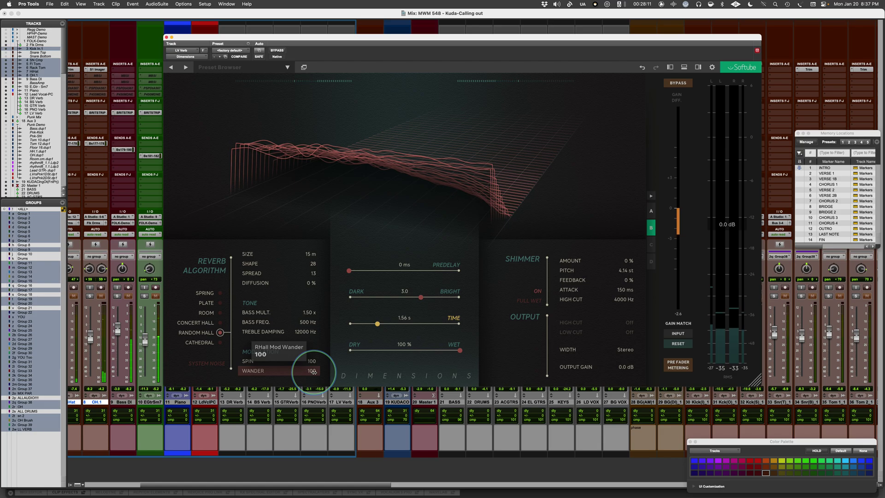
left_click_drag(314, 372, 253, 368)
left_click_drag(313, 361, 162, 366)
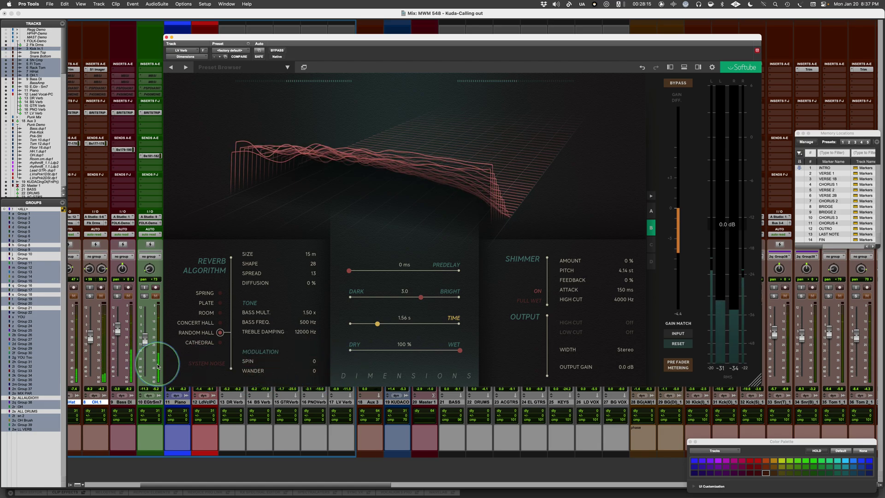
Set the vocal Random Hall's Spin to 59, its Wander to 84 and its Time to 1.50 s
left_click_drag(243, 361, 312, 374)
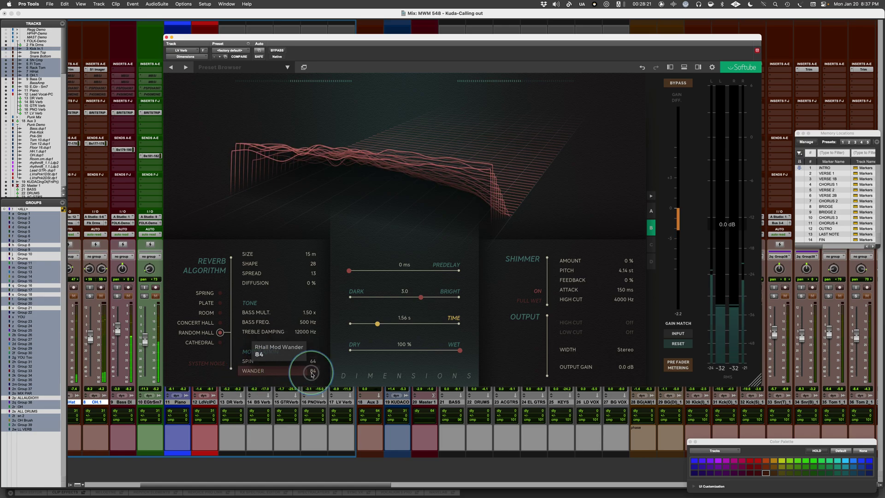
left_click_drag(286, 361, 284, 367)
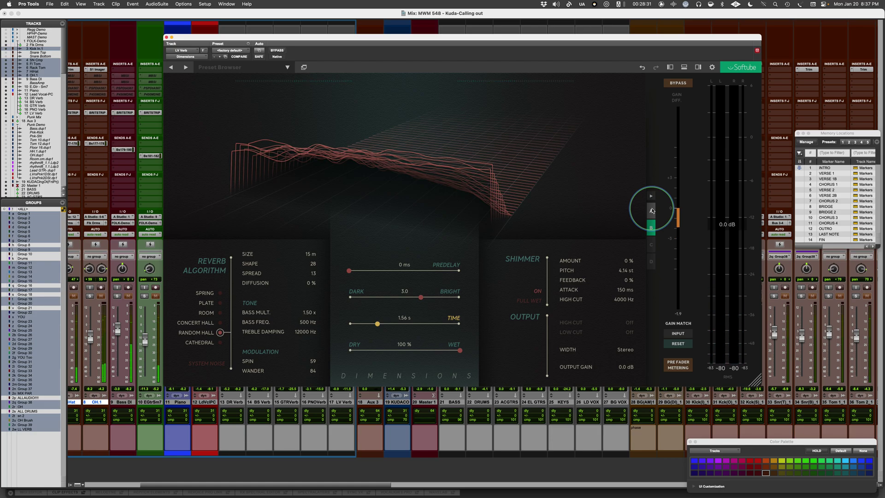
left_click_drag(378, 323, 380, 327)
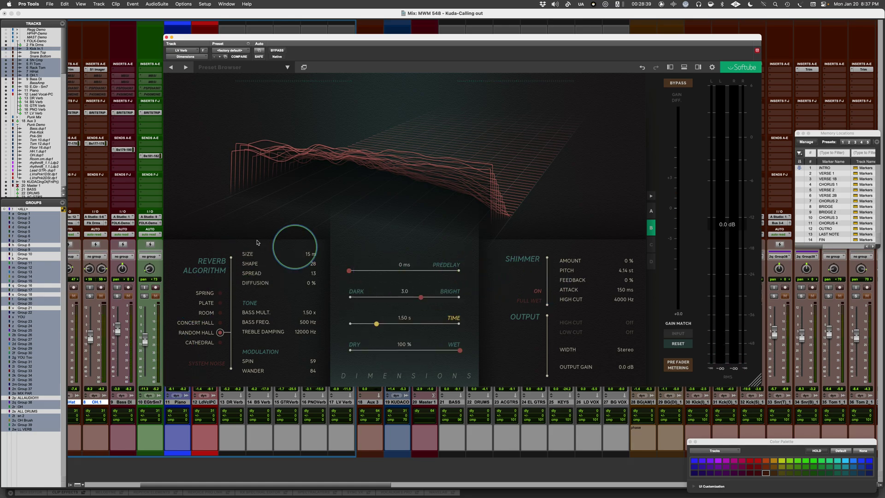
Uncover the vocal reverb's mixer channel, unsolo the lead vocal, and slightly lower the LV Verb fader while playing the full mix
left_click_drag(237, 39, 419, 18)
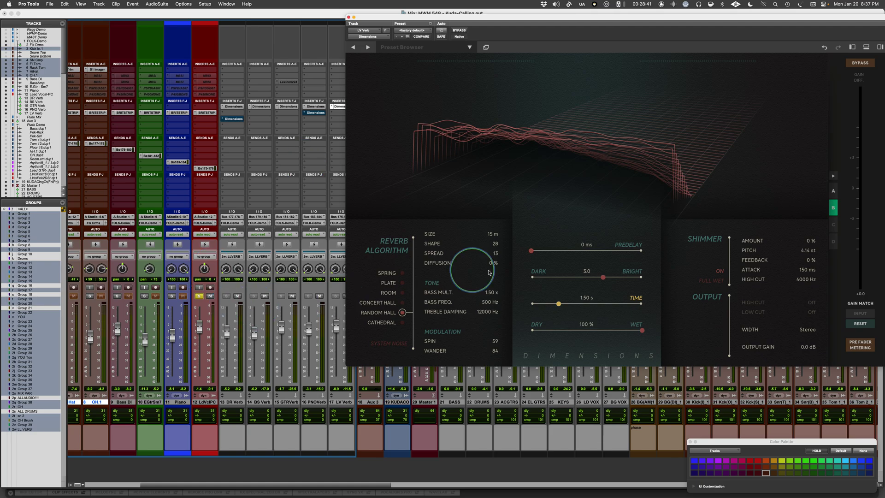
mouse_move(427, 258)
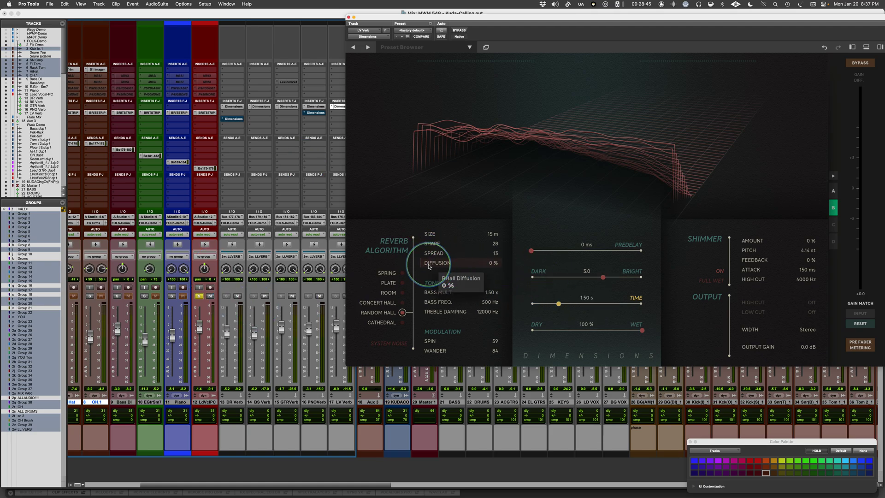
left_click(199, 296)
key("space")
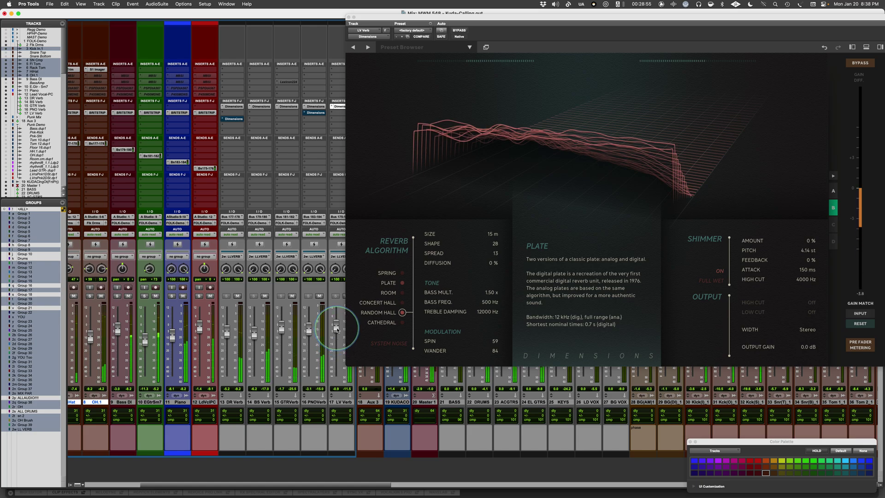
left_click_drag(337, 330, 337, 333)
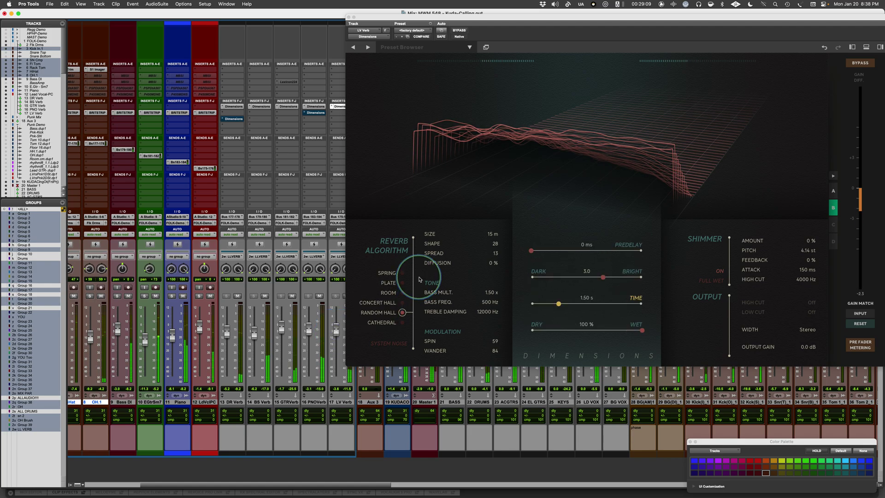
mouse_move(425, 265)
left_mouse_down()
mouse_move(513, 266)
mouse_move(426, 267)
left_mouse_up()
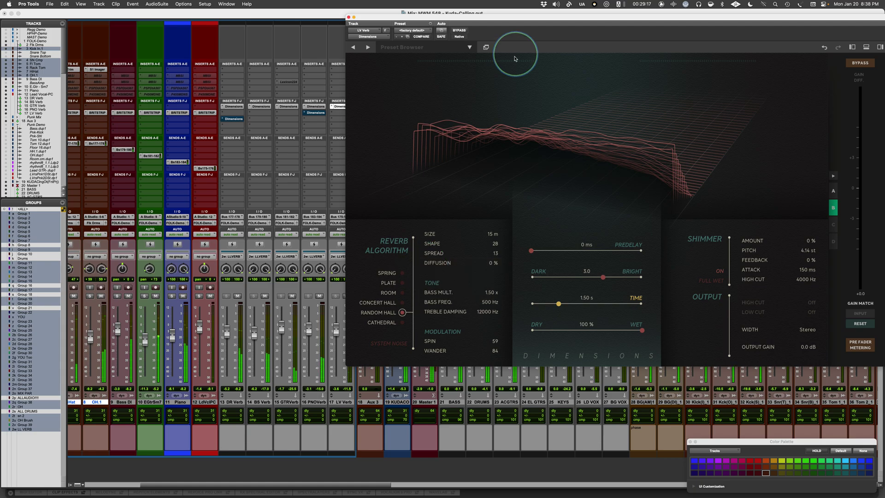
Move the reverb window back over the mixer channels and bring up the description of the Cathedral algorithm
left_click_drag(585, 22, 410, 26)
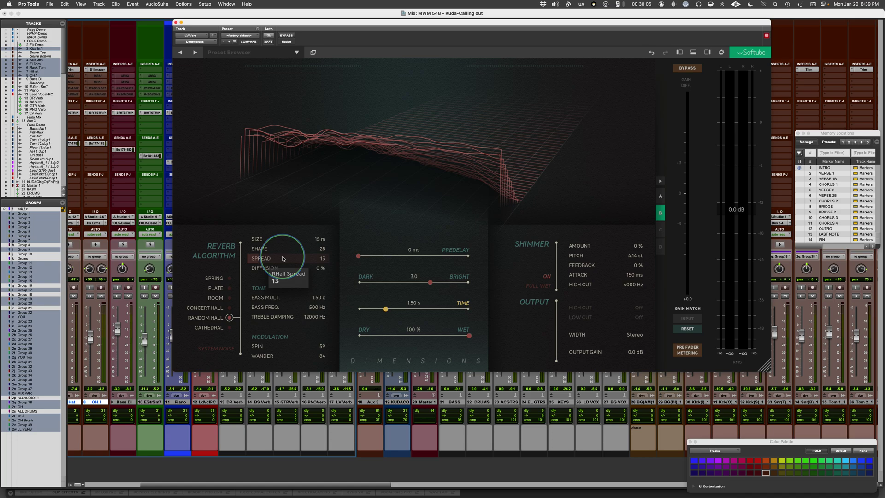
mouse_move(204, 326)
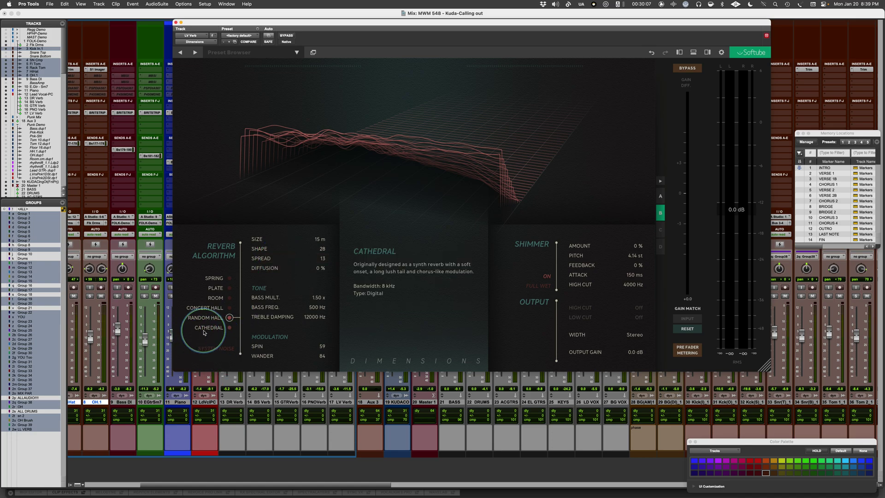